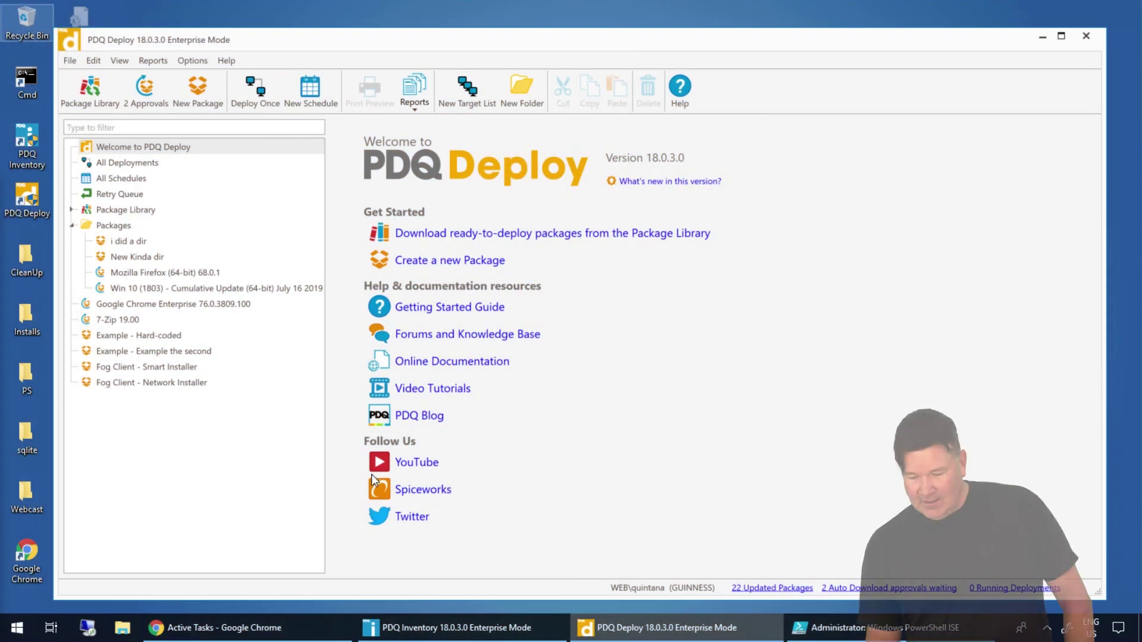
- Read the what's-new notes, then tick Adobe AIR 32.0.0.125 in the Package Library
{"action": "left_click", "coordinate": [669, 179]}
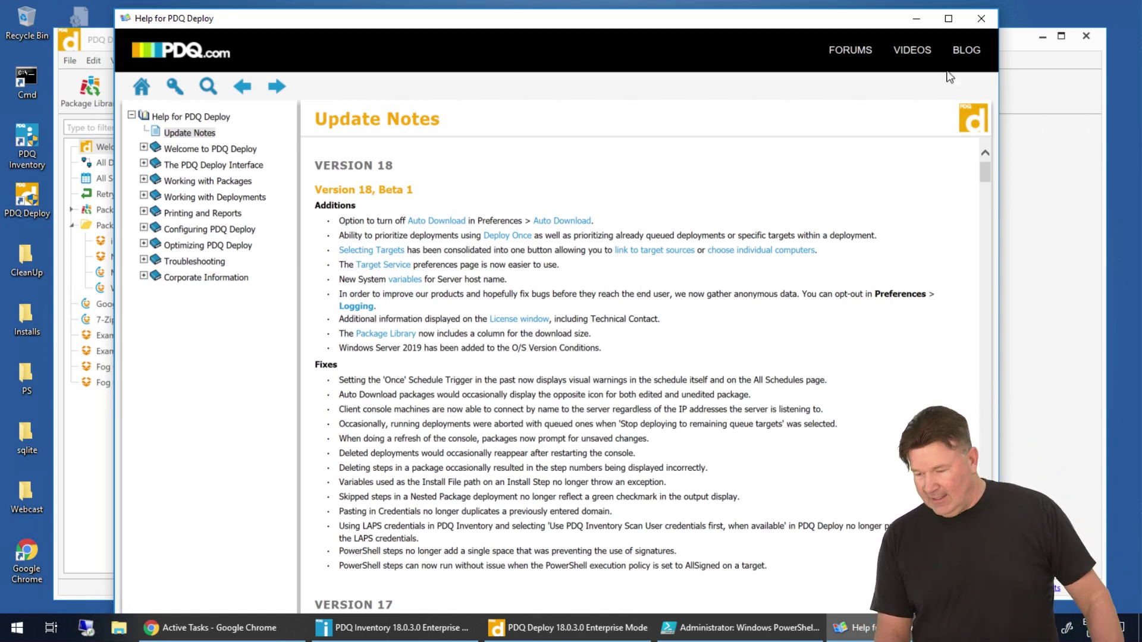
{"action": "left_click", "coordinate": [917, 18]}
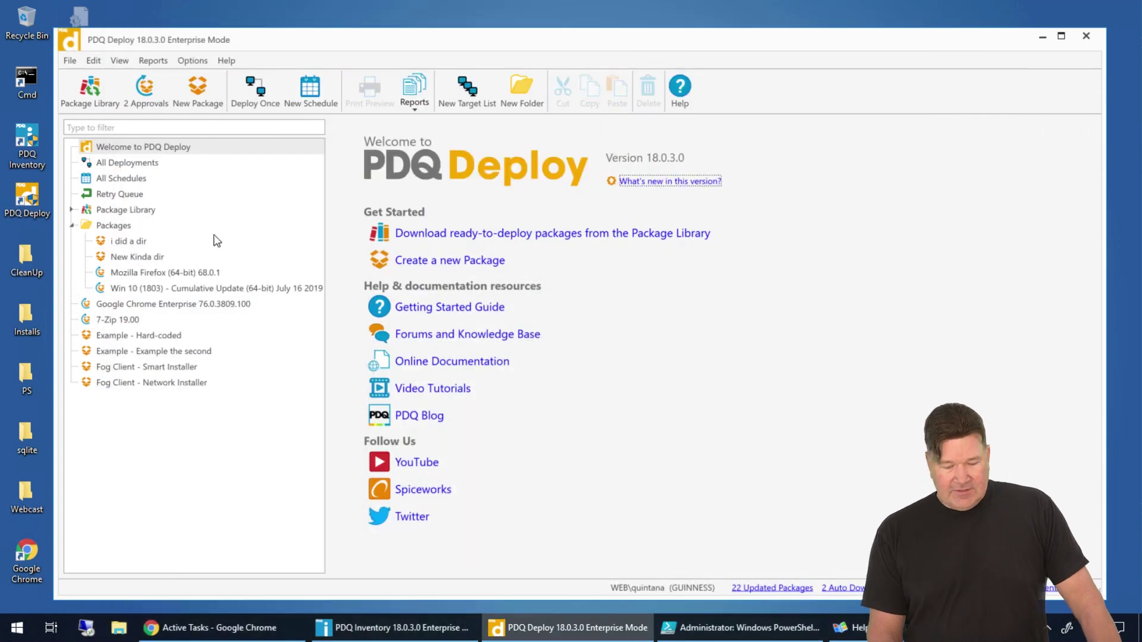
{"action": "left_click", "coordinate": [123, 214]}
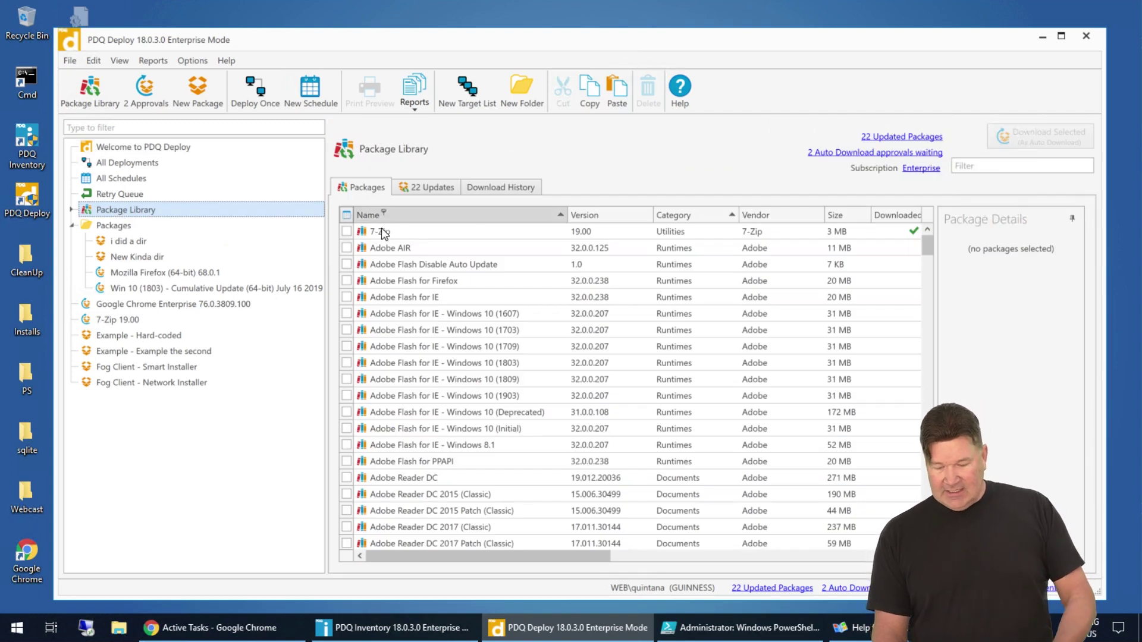
{"action": "left_click", "coordinate": [346, 247]}
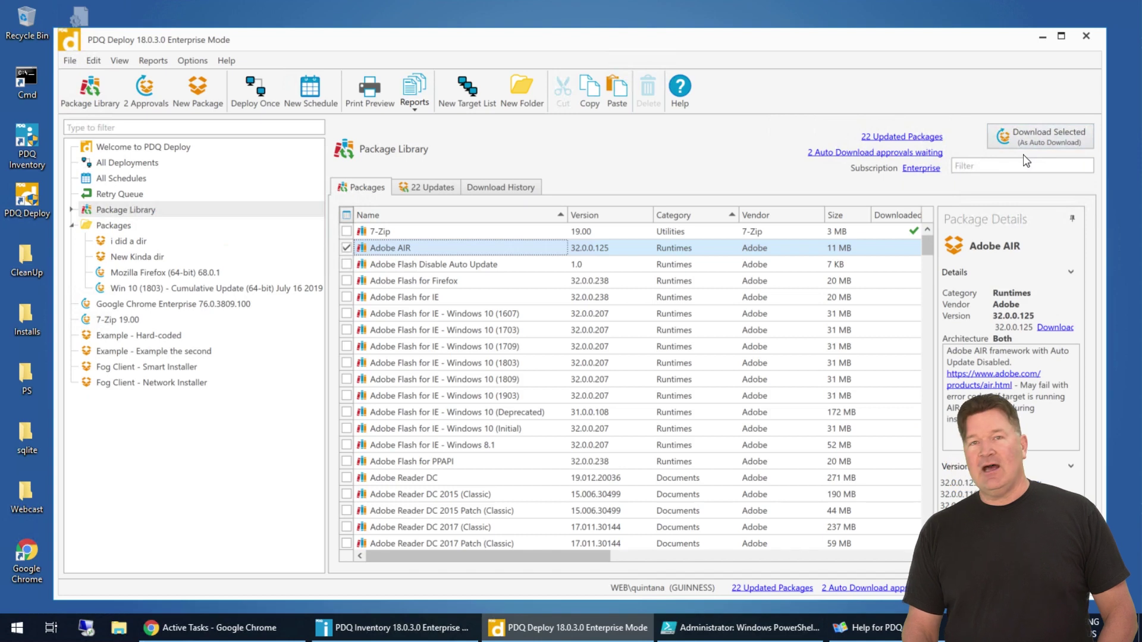
{"action": "left_click", "coordinate": [200, 67]}
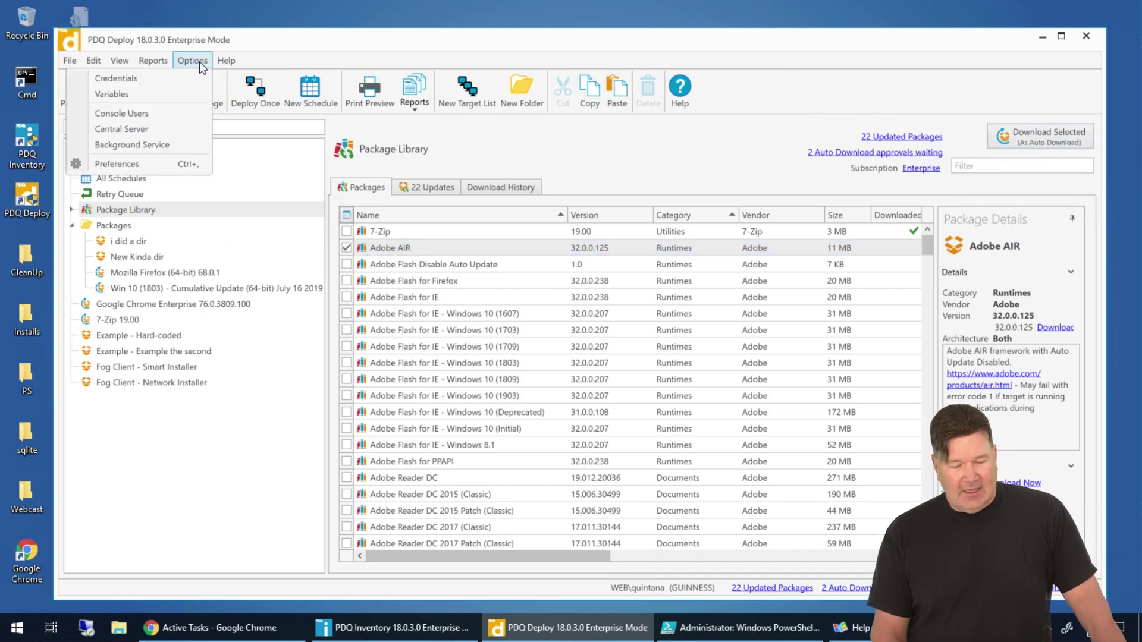
- Turn Auto Download off and save, then turn it back on and save
{"action": "left_click", "coordinate": [122, 162]}
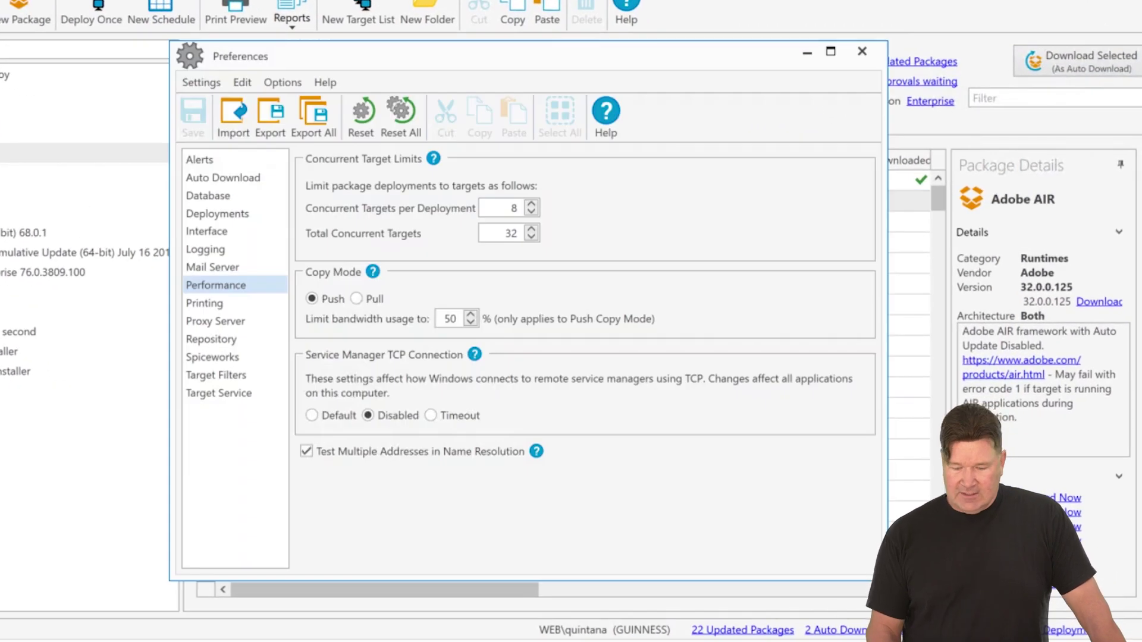
{"action": "left_click", "coordinate": [203, 177]}
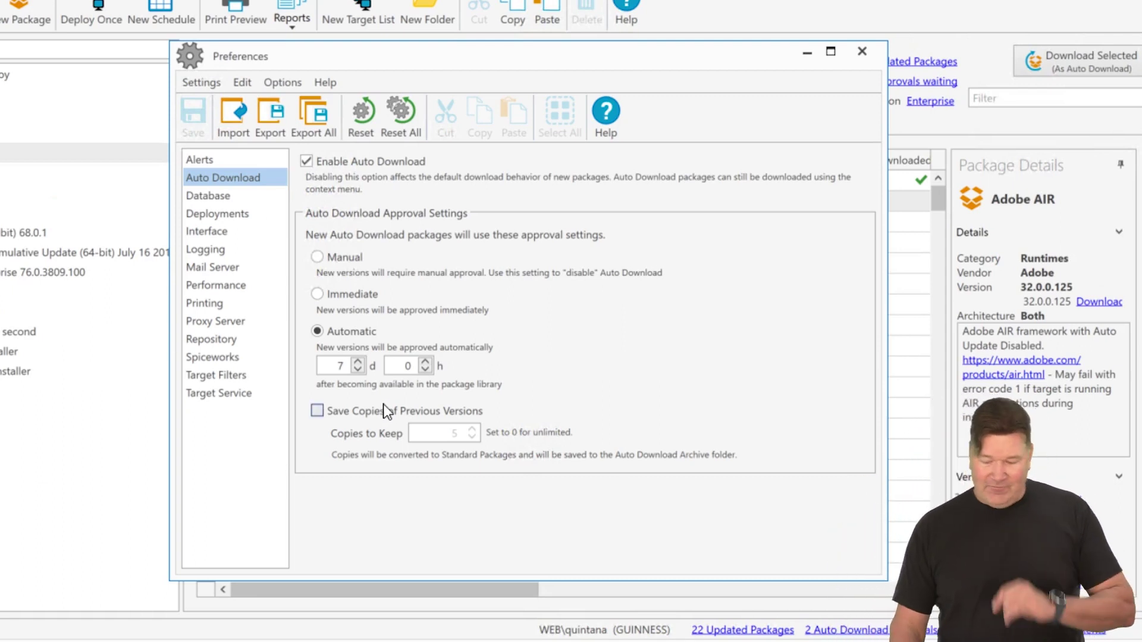
{"action": "left_click", "coordinate": [308, 162]}
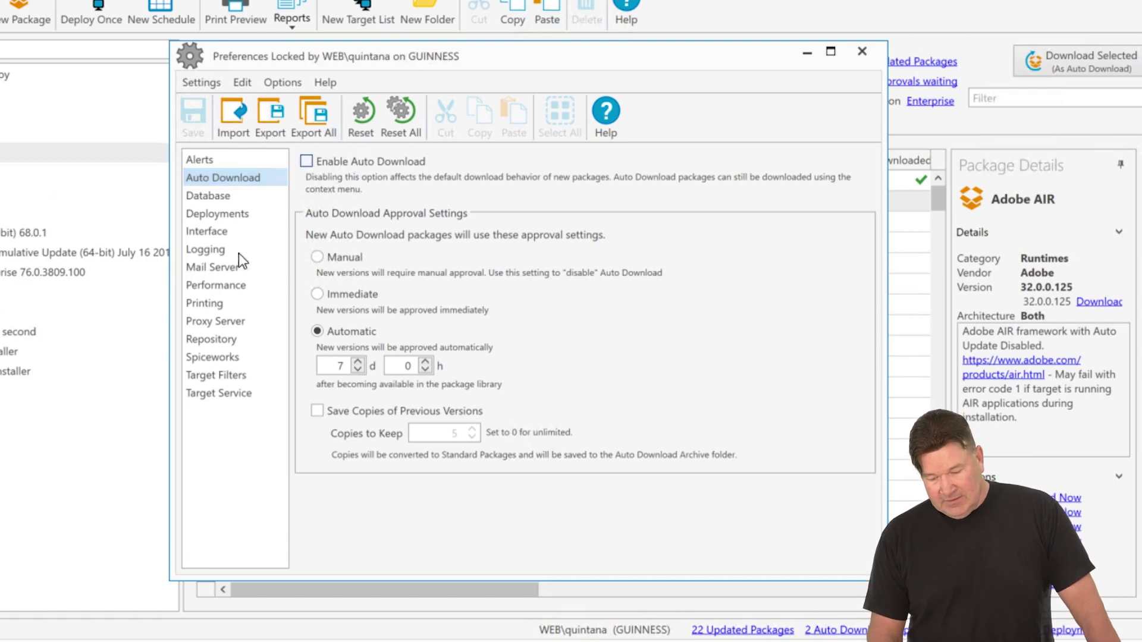
{"action": "left_click", "coordinate": [191, 121]}
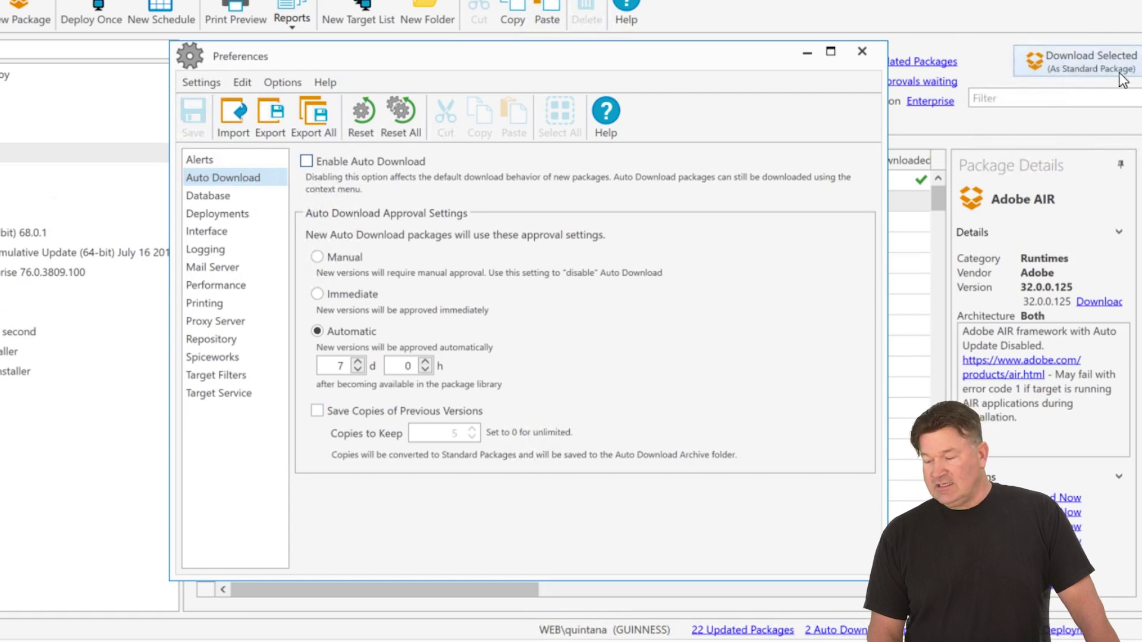
{"action": "left_click", "coordinate": [306, 161]}
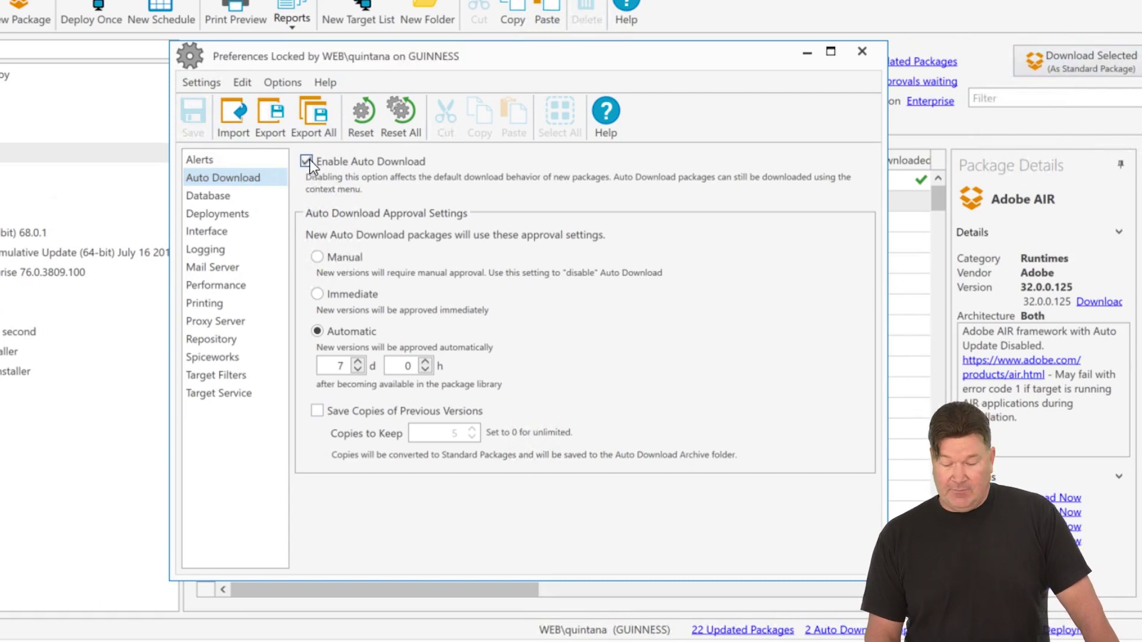
{"action": "left_click", "coordinate": [192, 119]}
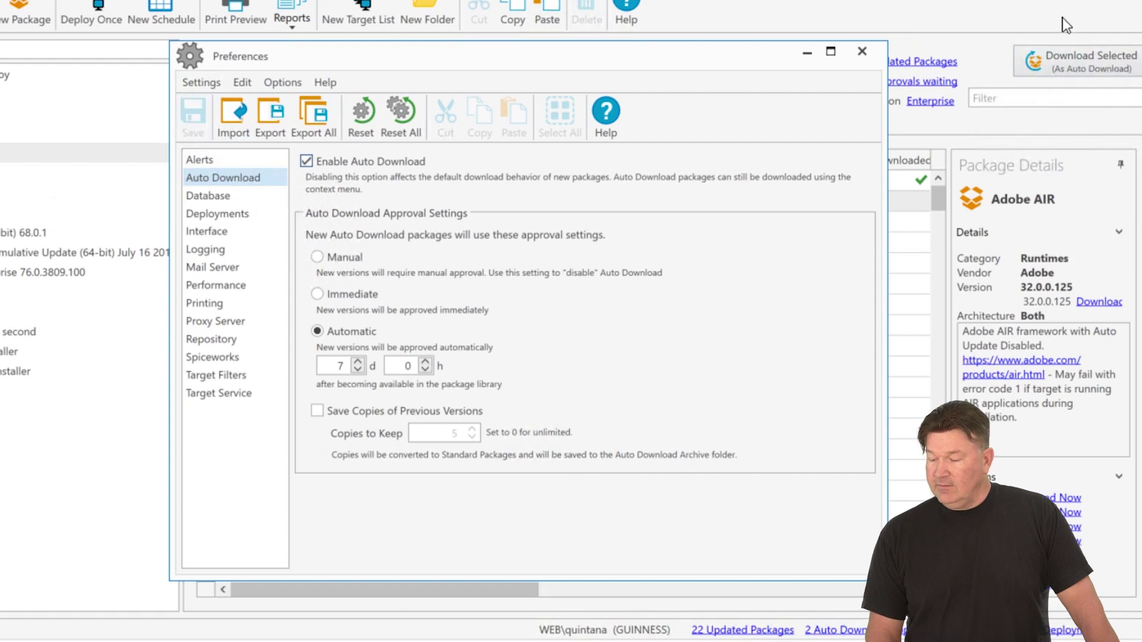
{"action": "left_click", "coordinate": [862, 52]}
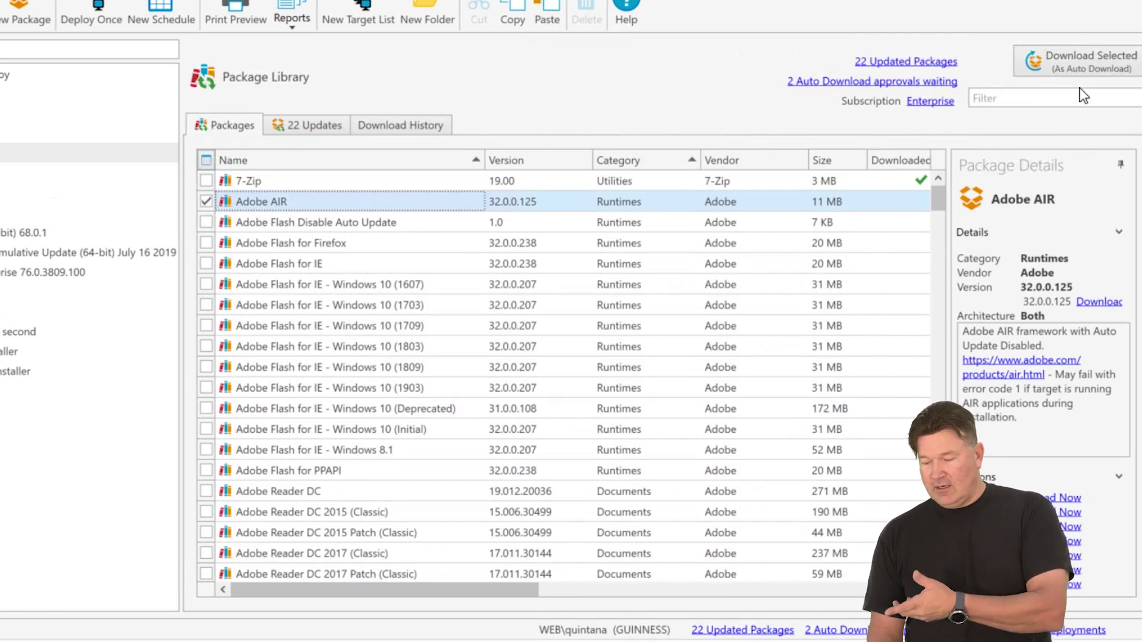
- Download the ticked Adobe AIR 32.0.0.125 as a standard package
{"action": "right_click", "coordinate": [240, 205]}
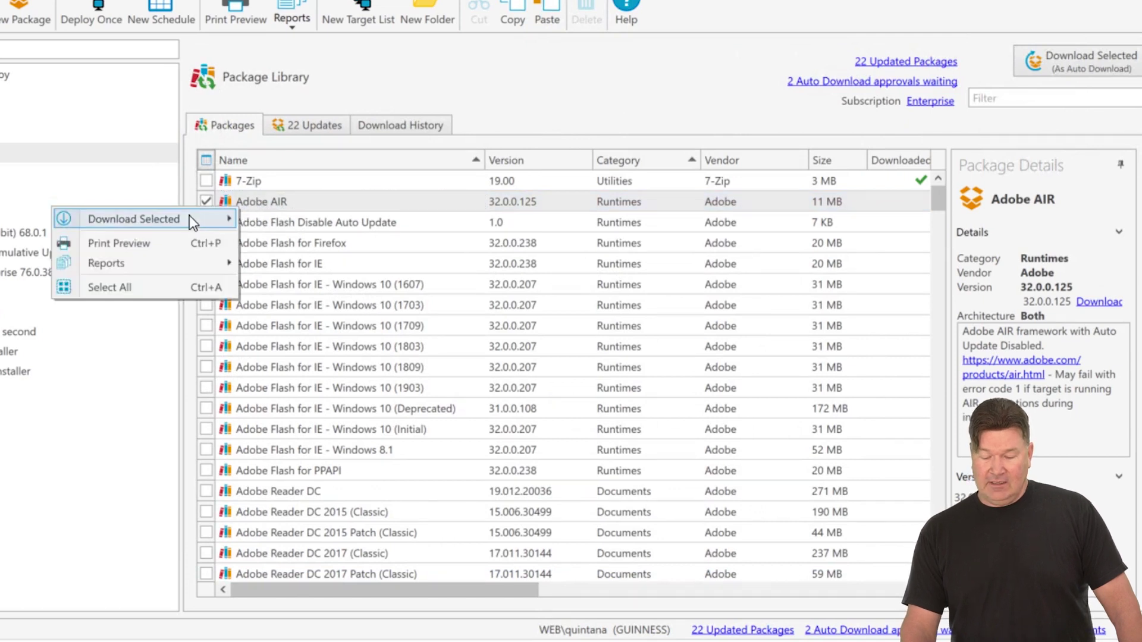
{"action": "mouse_move", "coordinate": [185, 216]}
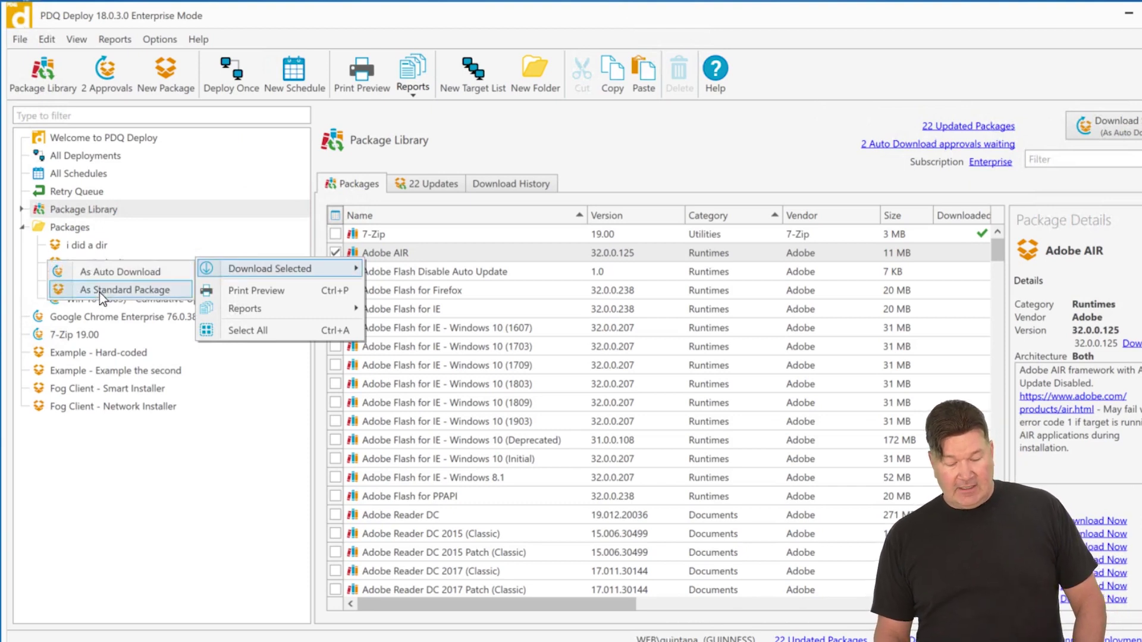
{"action": "left_click", "coordinate": [101, 288]}
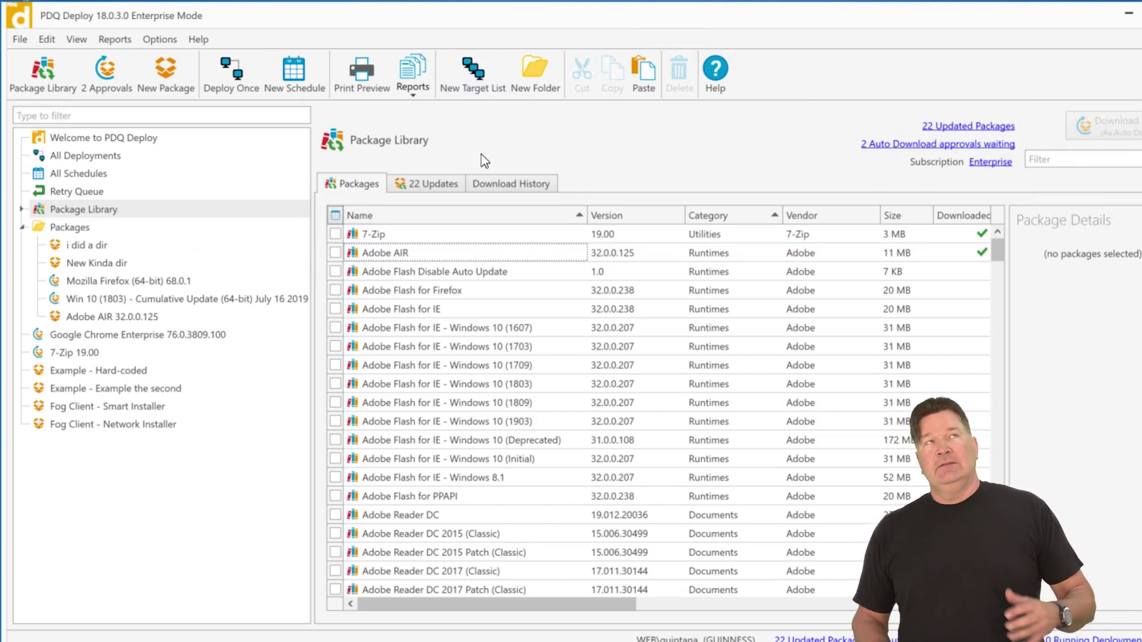
- Set Performance concurrent targets per deployment to 4 and total concurrent targets to 5, then save
{"action": "left_click", "coordinate": [160, 42]}
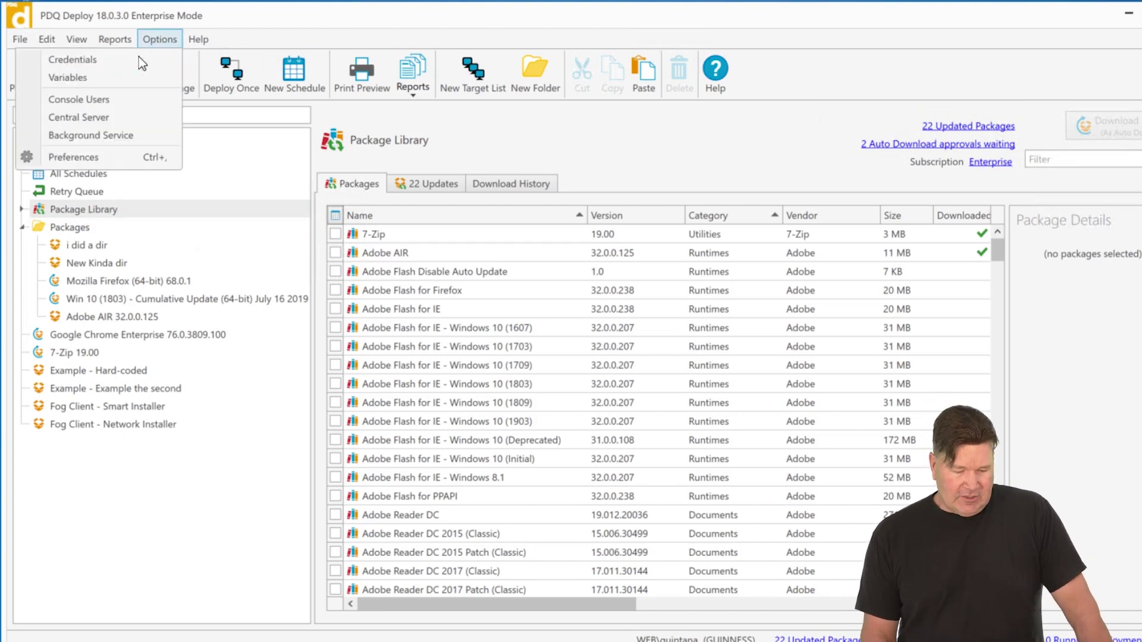
{"action": "left_click", "coordinate": [85, 161]}
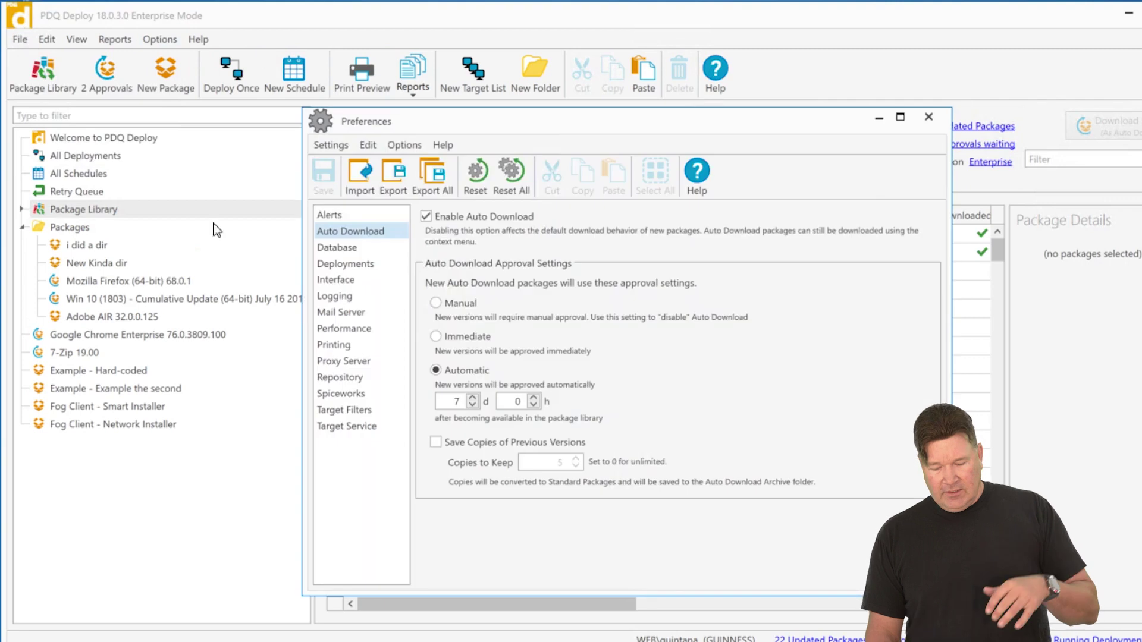
{"action": "left_click", "coordinate": [343, 328]}
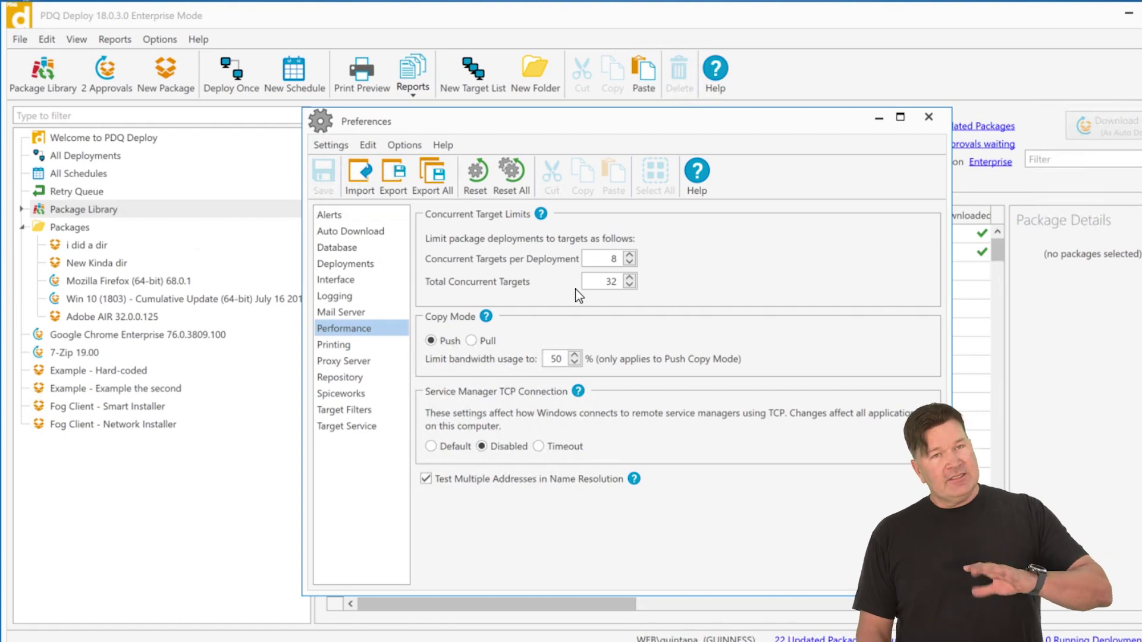
{"action": "double_click", "coordinate": [610, 283]}
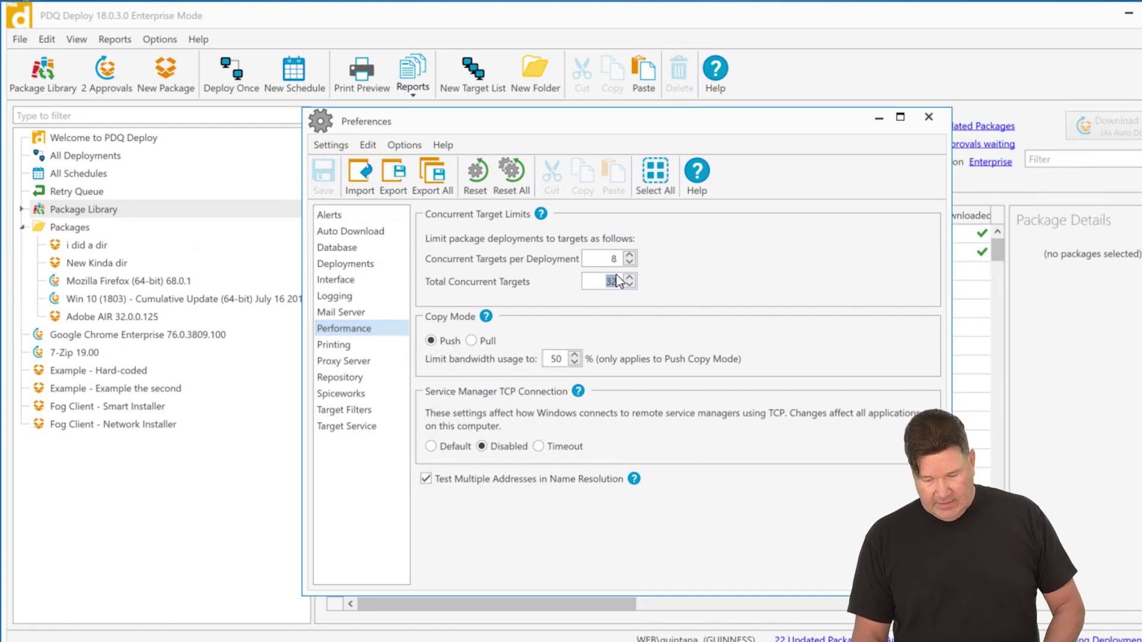
{"action": "double_click", "coordinate": [613, 258]}
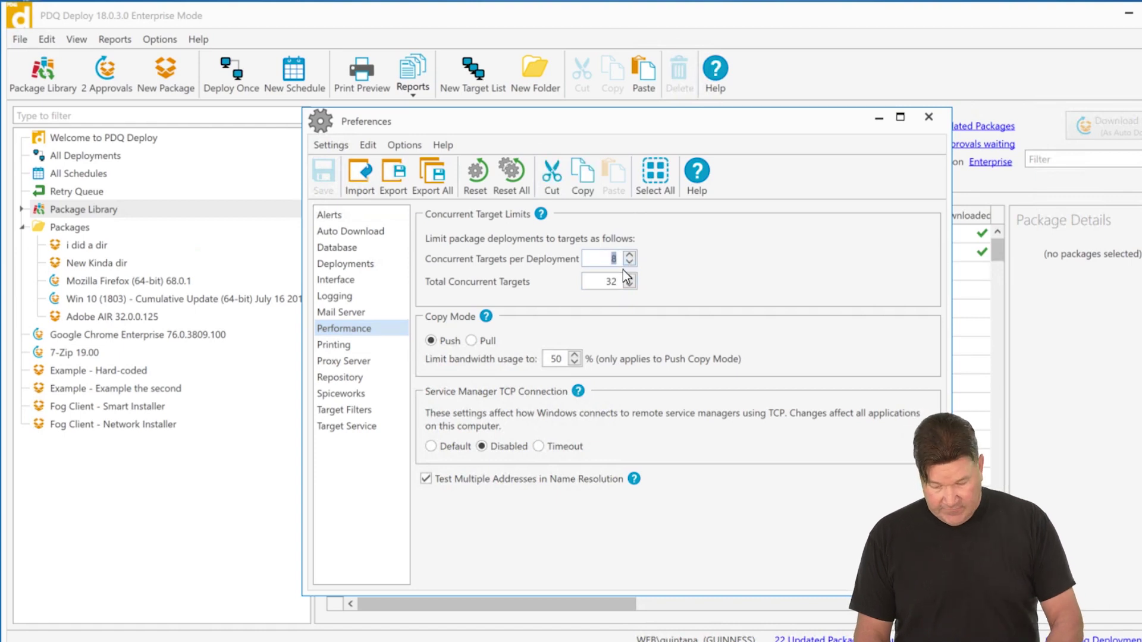
{"action": "type", "text": "4"}
{"action": "double_click", "coordinate": [610, 282]}
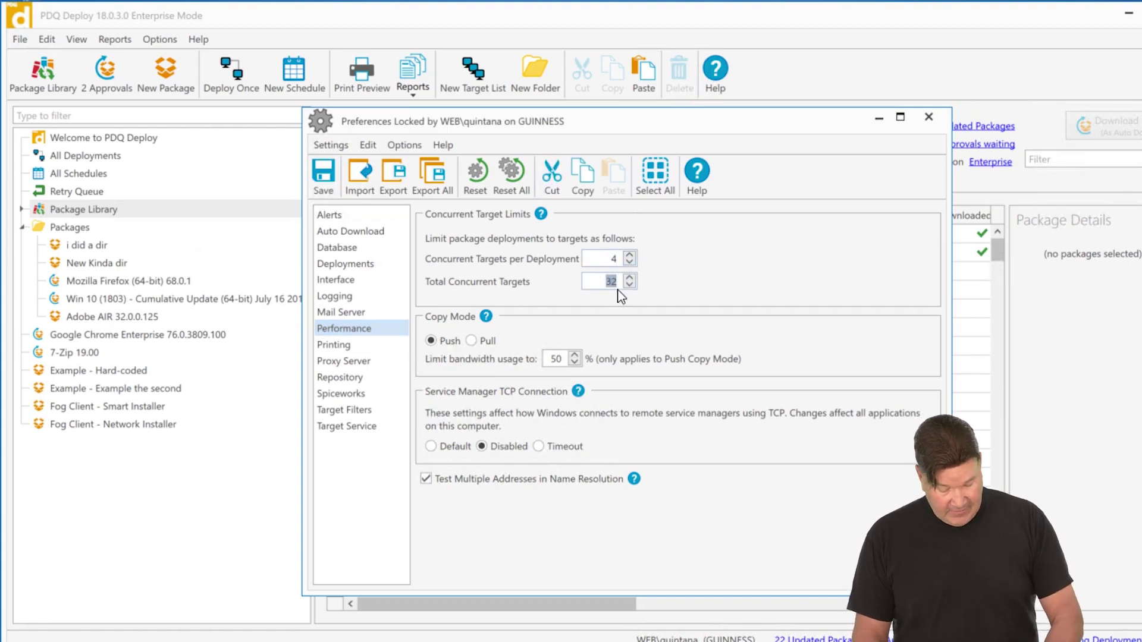
{"action": "type", "text": "5"}
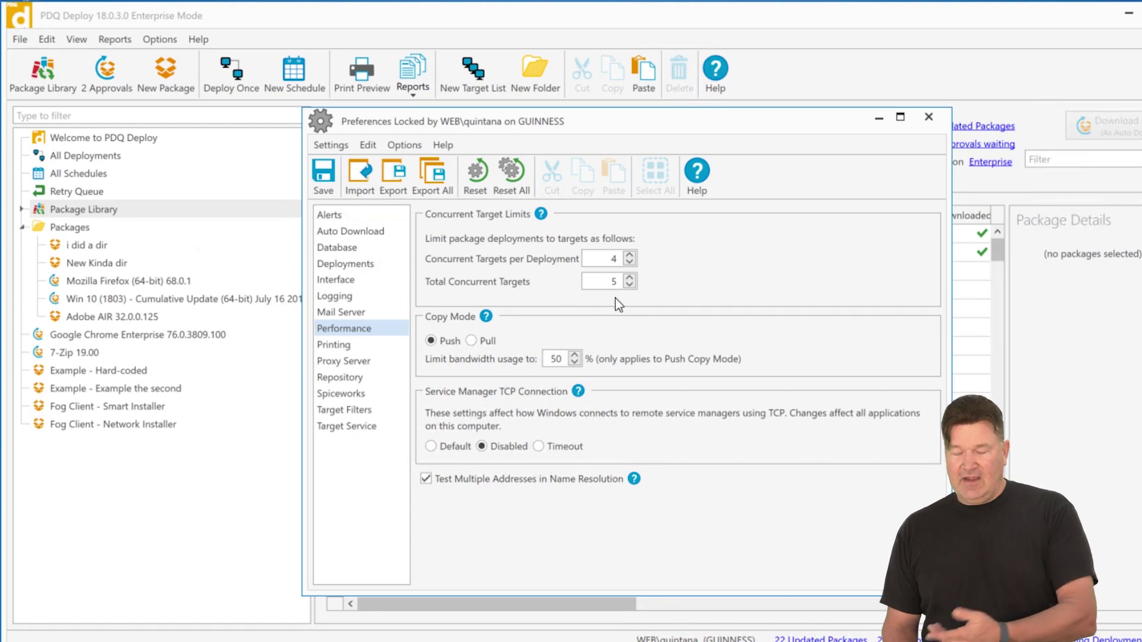
{"action": "left_click", "coordinate": [326, 177]}
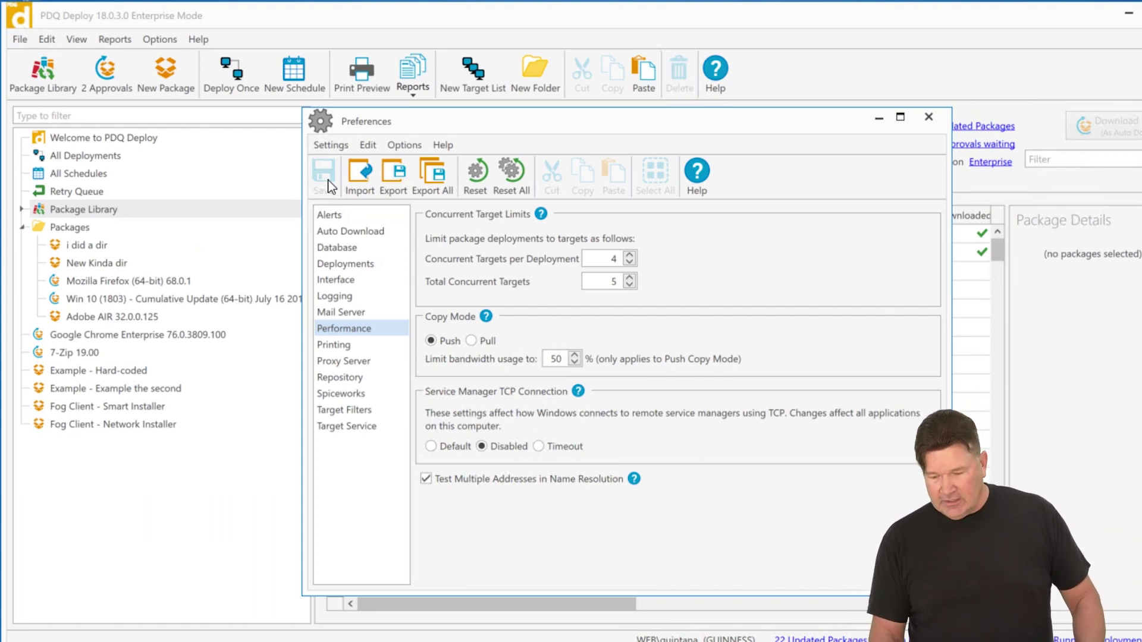
- Start a one-time deployment of the New Kinda dir package
{"action": "left_click", "coordinate": [879, 118]}
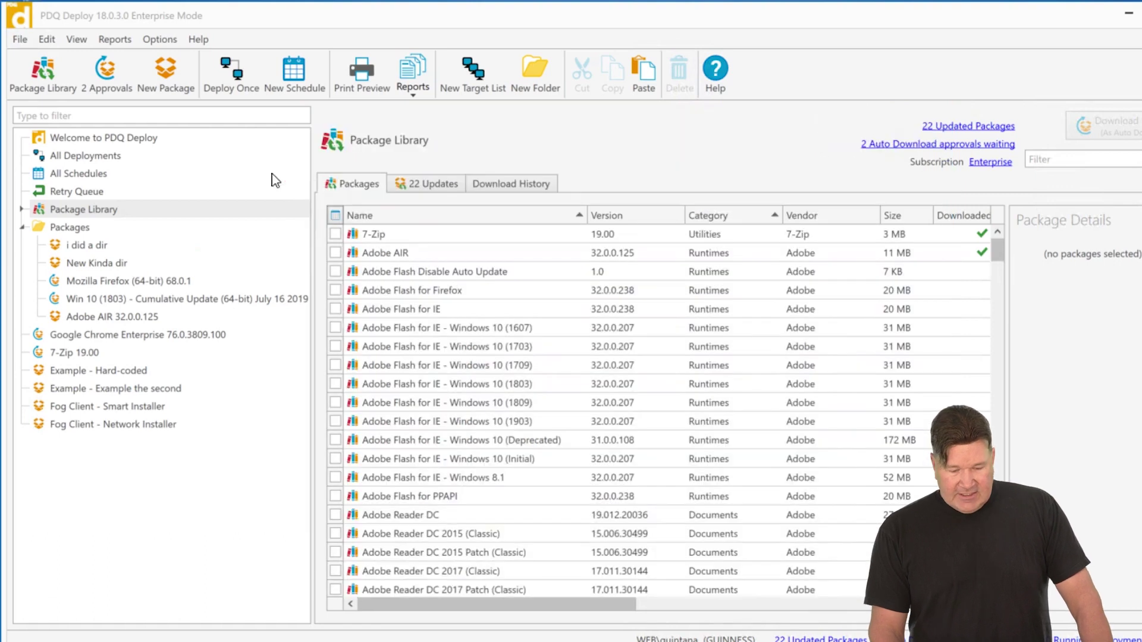
{"action": "left_click", "coordinate": [113, 260]}
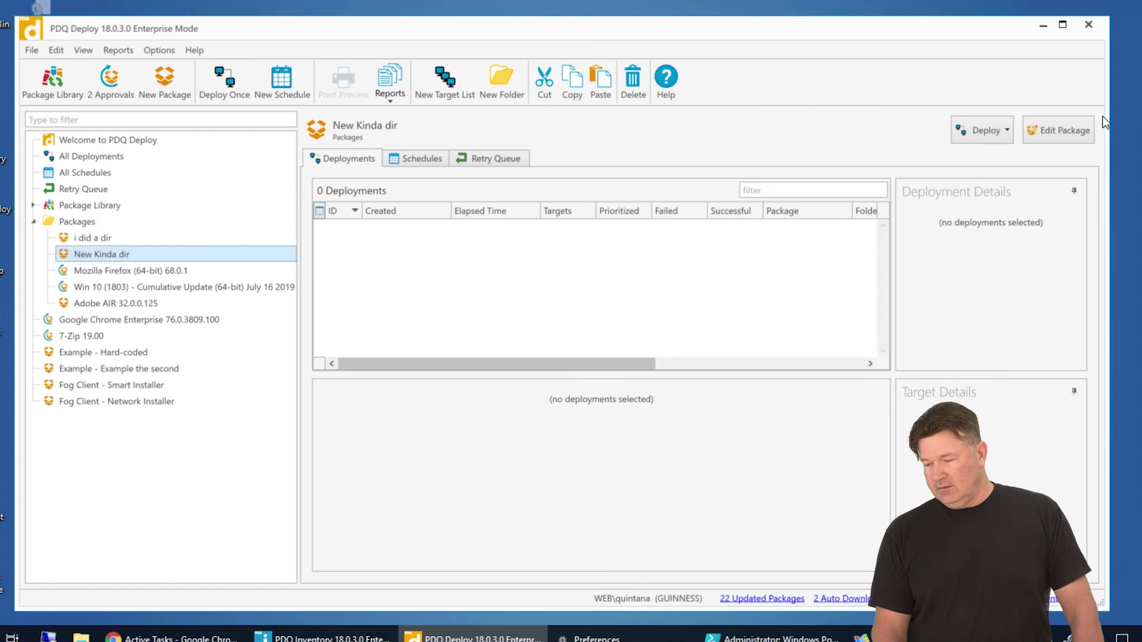
{"action": "left_click", "coordinate": [1009, 129]}
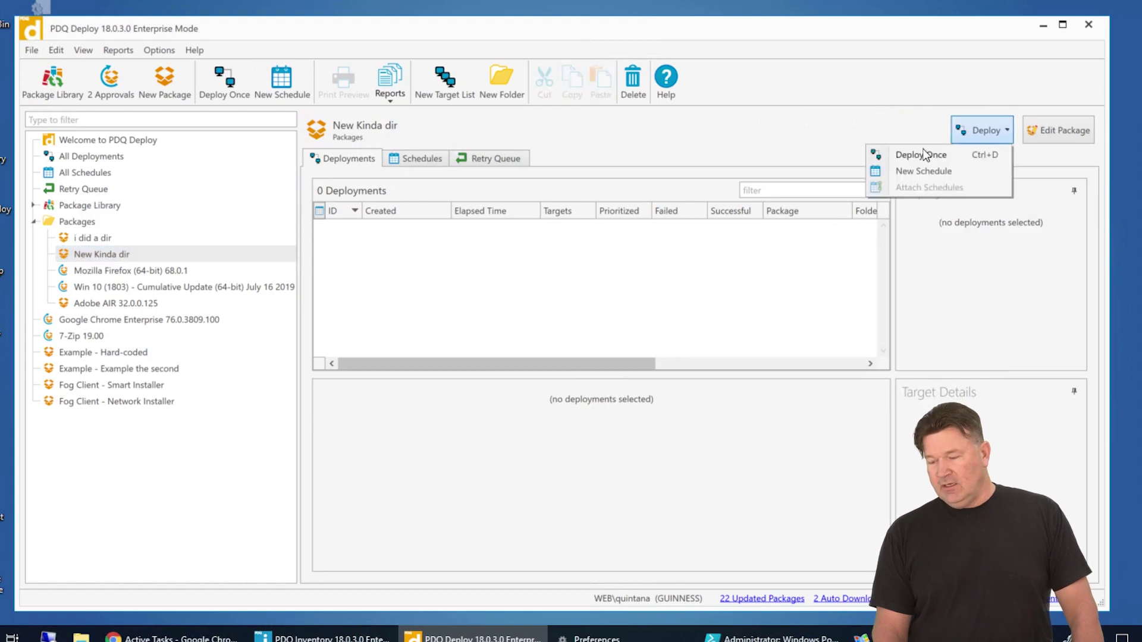
{"action": "left_click", "coordinate": [923, 153]}
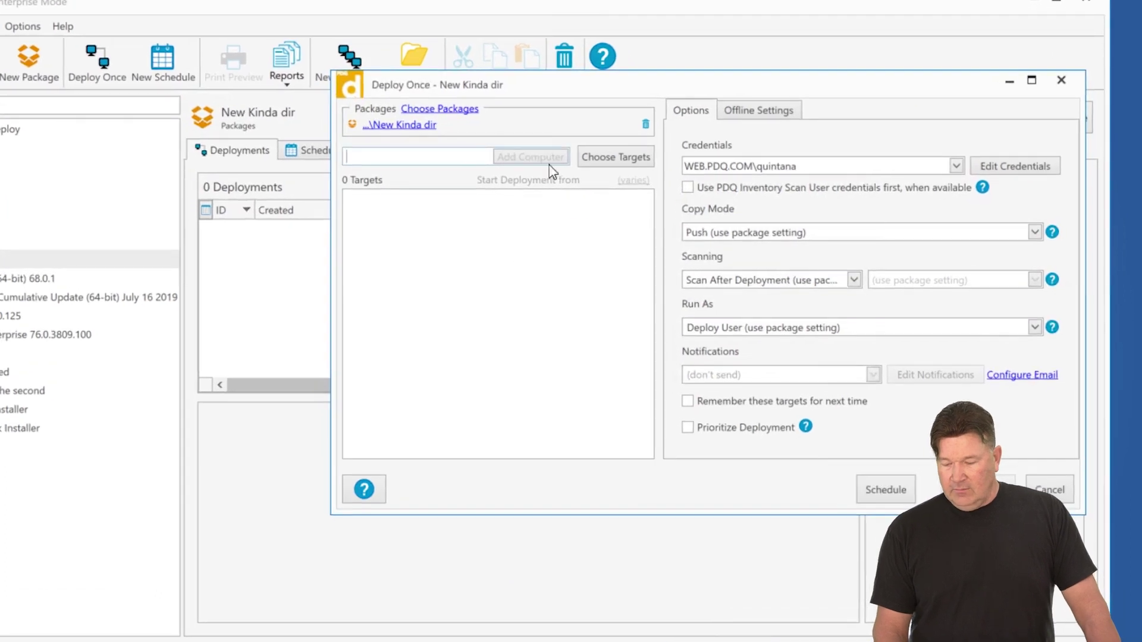
- Add the nine PDQ Inventory computers from ALANRAILS through GUINNESS as targets
{"action": "left_click", "coordinate": [616, 159]}
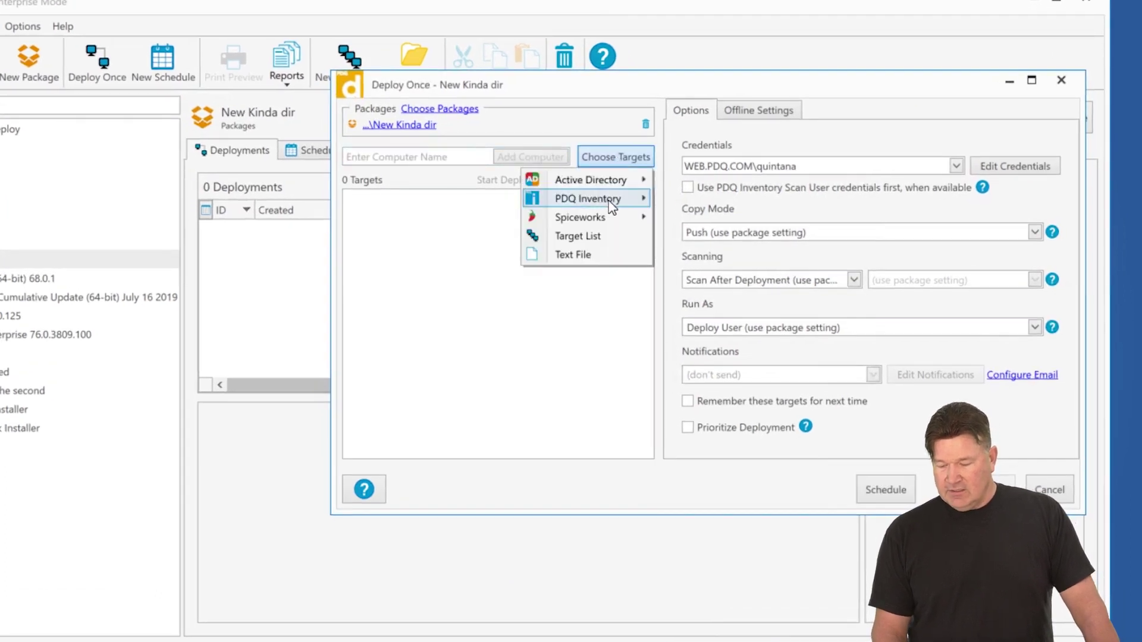
{"action": "mouse_move", "coordinate": [612, 203]}
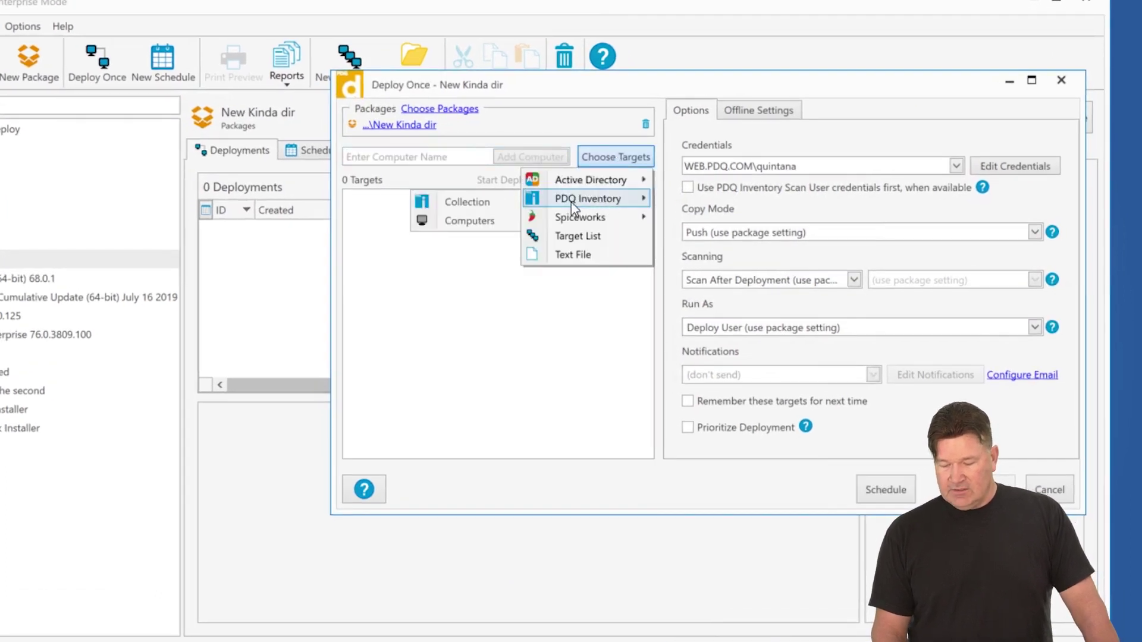
{"action": "left_click", "coordinate": [470, 222]}
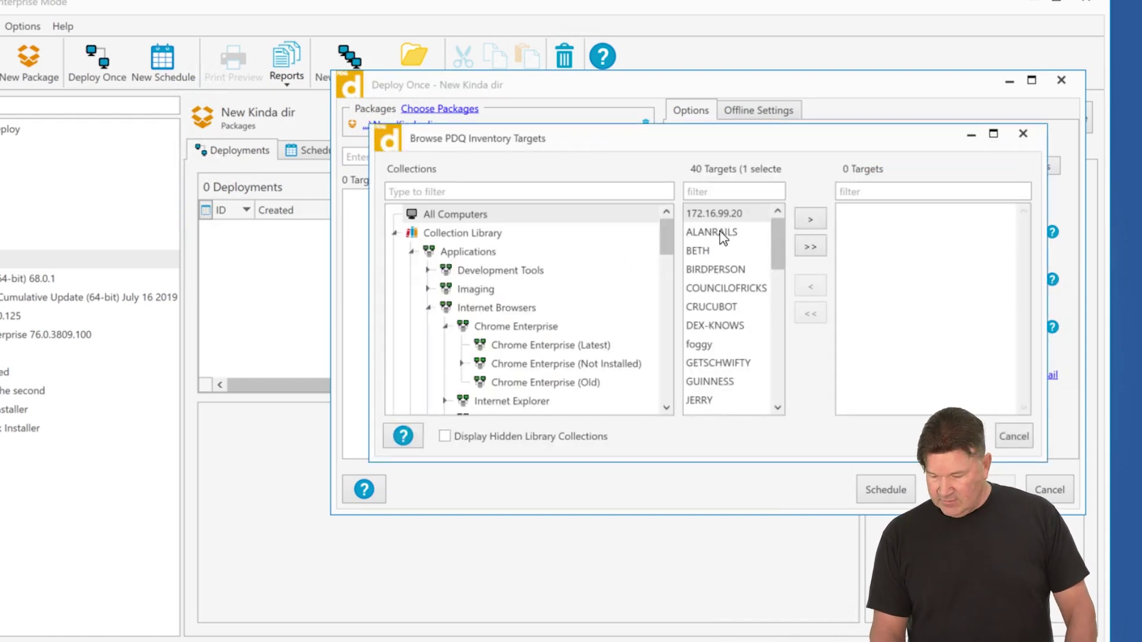
{"action": "left_click", "coordinate": [722, 233]}
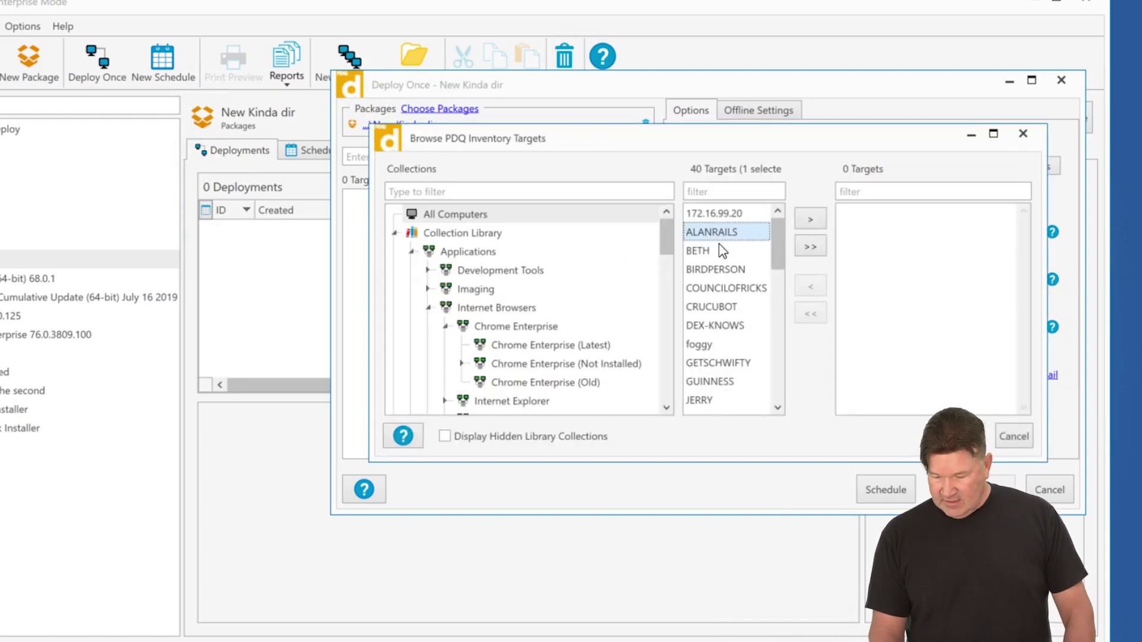
{"action": "left_click", "coordinate": [715, 381], "text": "shift"}
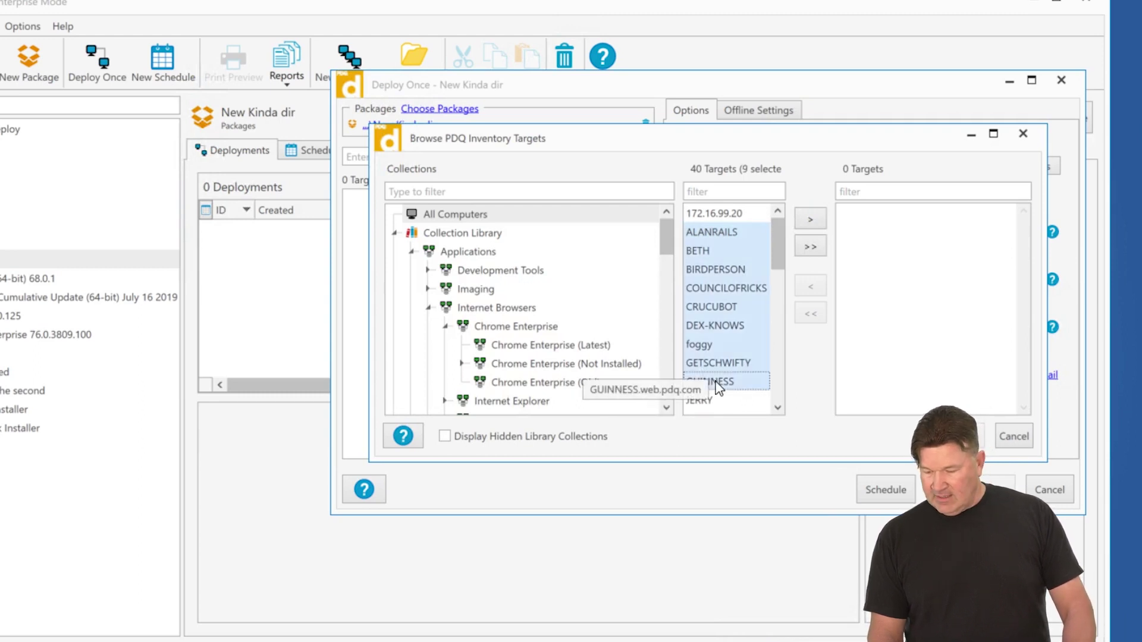
{"action": "left_click", "coordinate": [810, 219]}
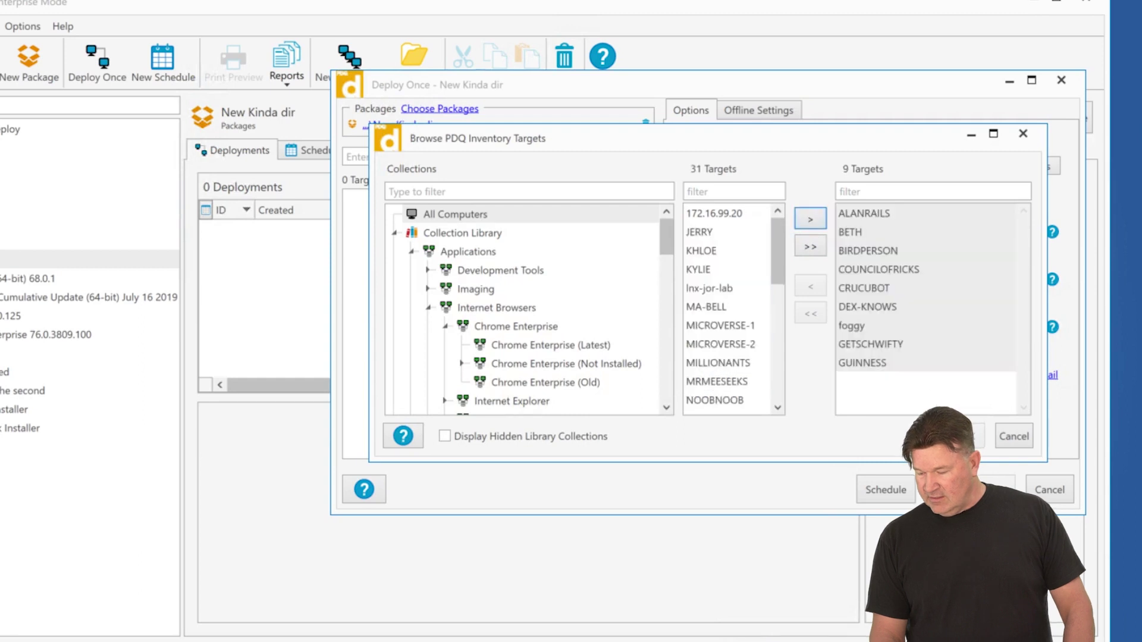
{"action": "left_click", "coordinate": [963, 436]}
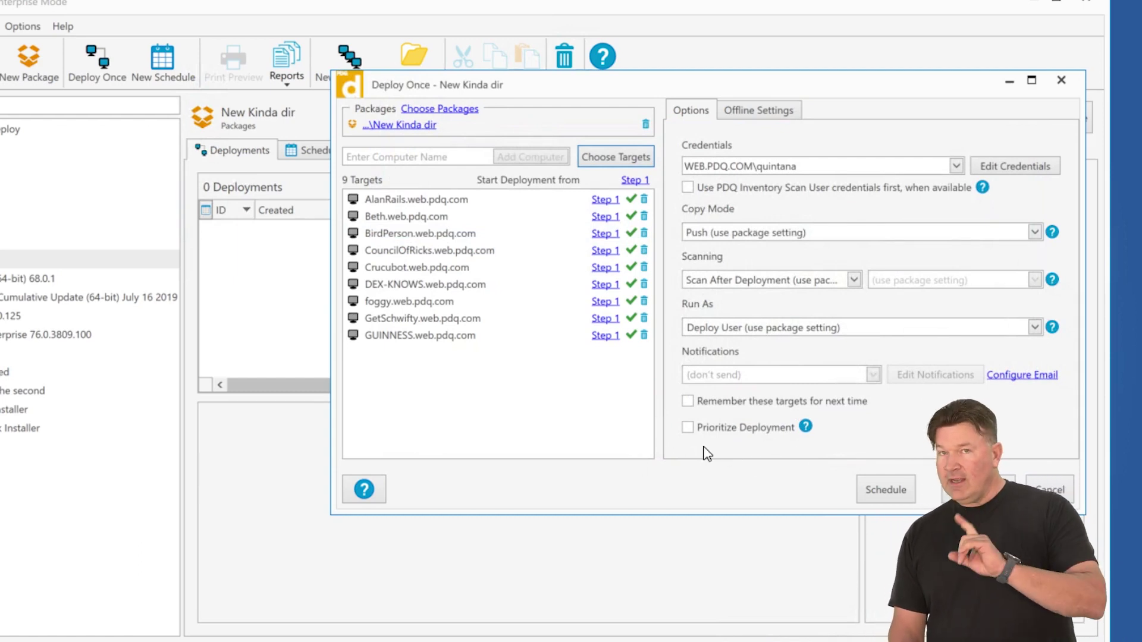
- Deploy New Kinda dir to the nine targets and prioritize Crucubot and GetSchwifty
{"action": "left_click", "coordinate": [992, 489]}
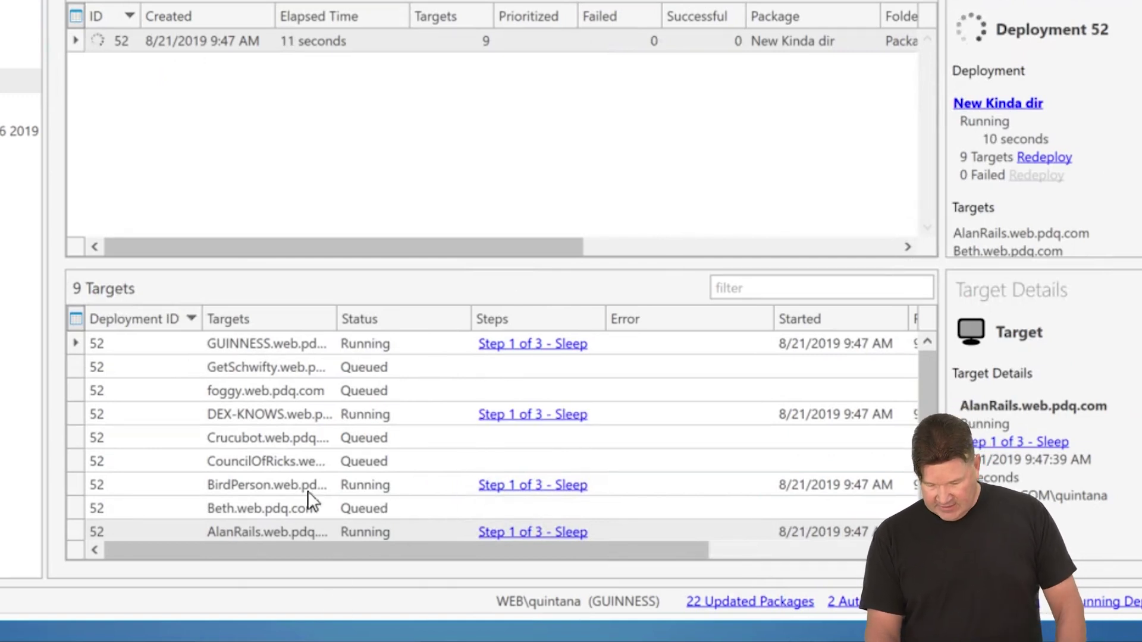
{"action": "left_click", "coordinate": [284, 442]}
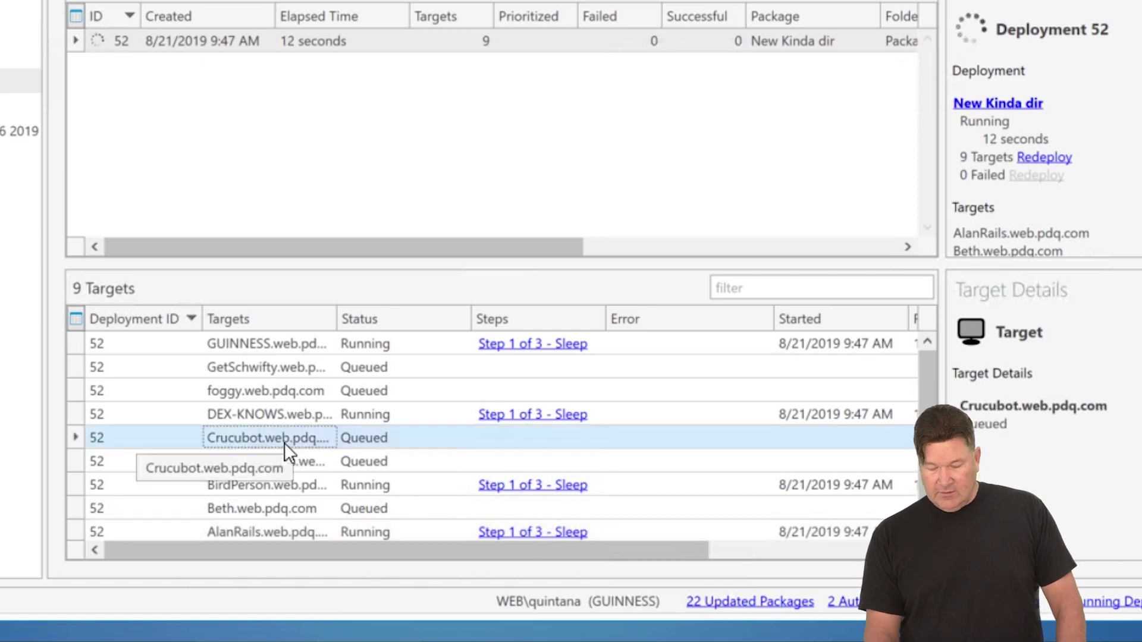
{"action": "right_click", "coordinate": [285, 442]}
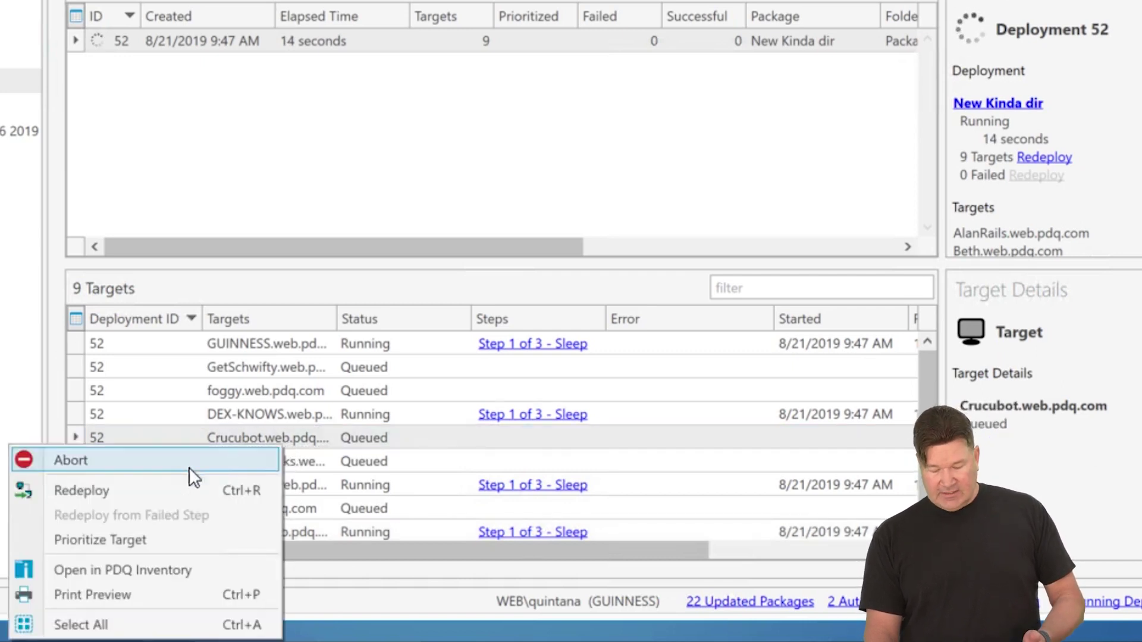
{"action": "left_click", "coordinate": [151, 539]}
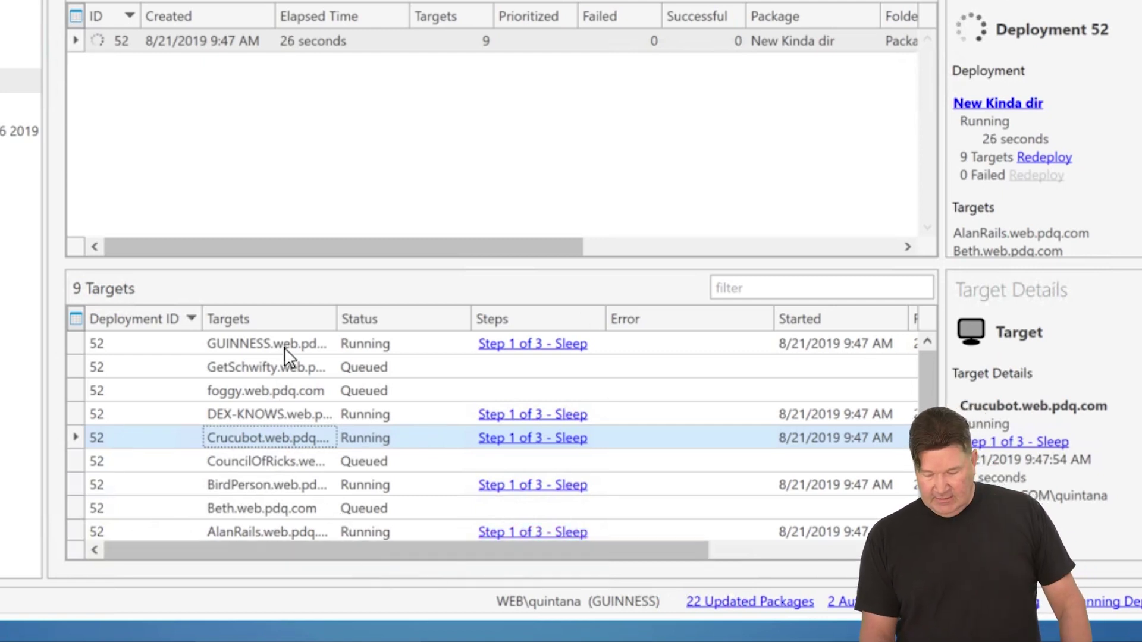
{"action": "right_click", "coordinate": [283, 370]}
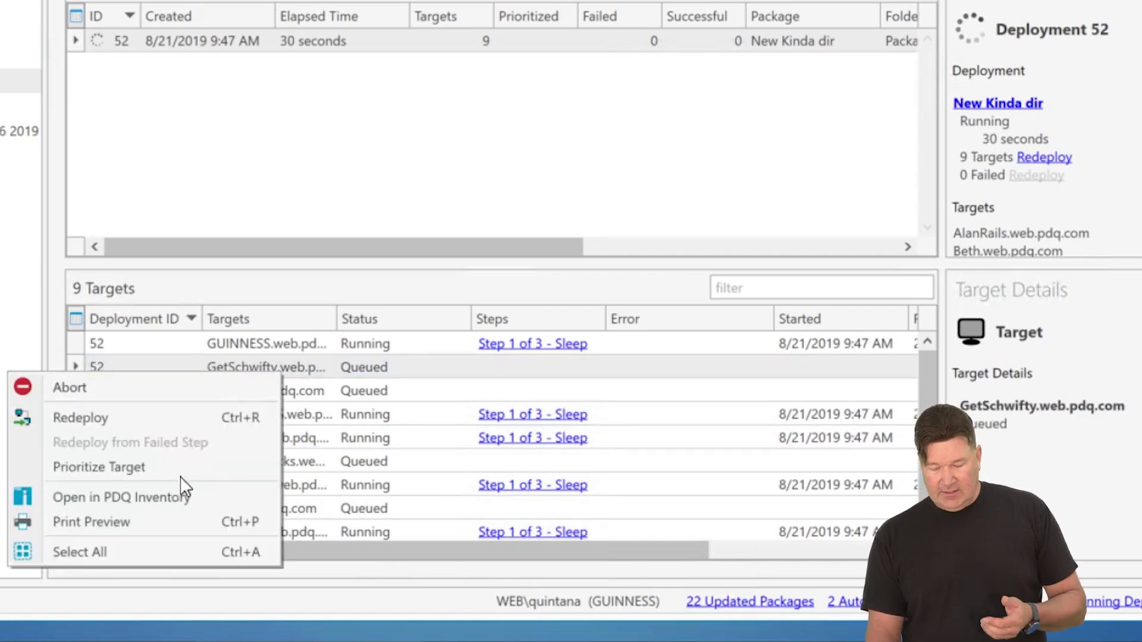
{"action": "left_click", "coordinate": [143, 469]}
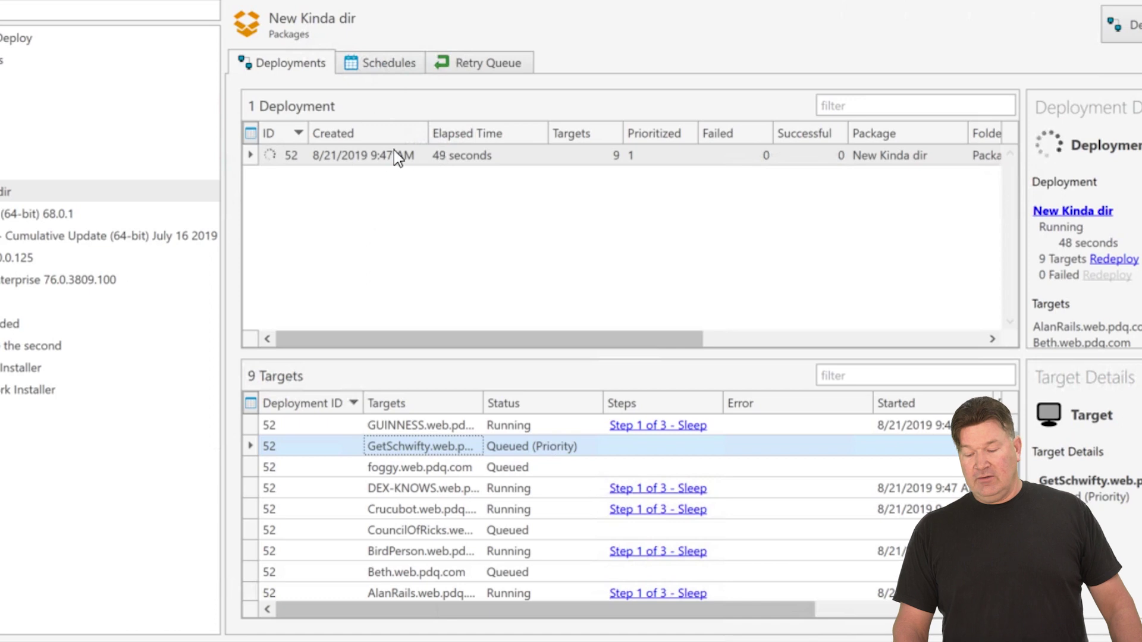
{"action": "left_click", "coordinate": [393, 150]}
- Deploy i did a dir once to the local computer "."
{"action": "right_click", "coordinate": [393, 150]}
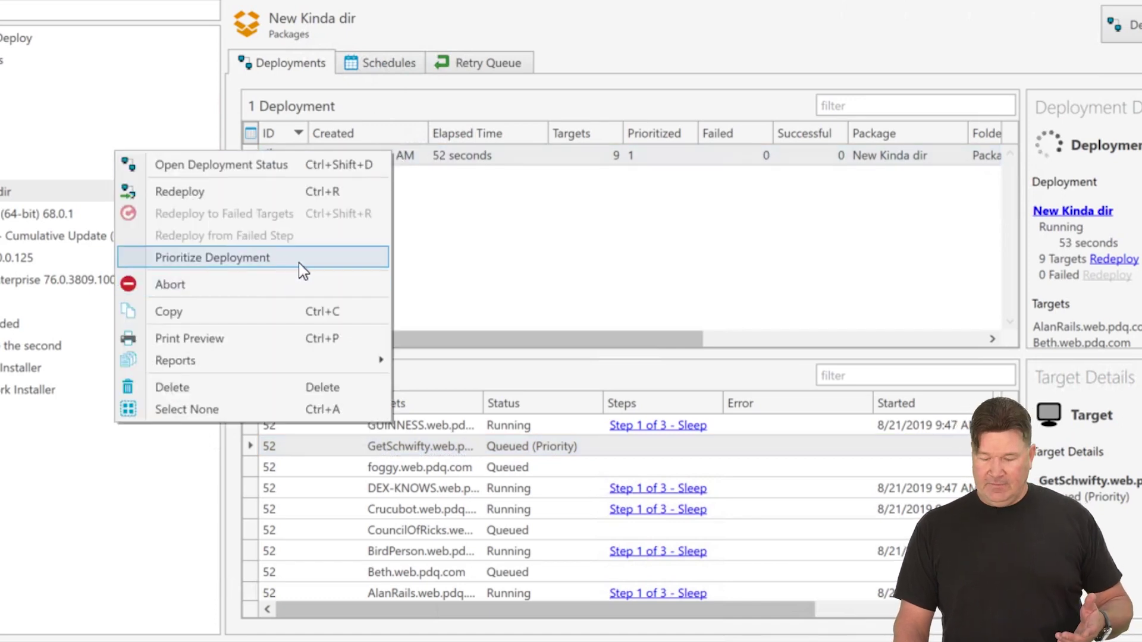
{"action": "left_click", "coordinate": [504, 240]}
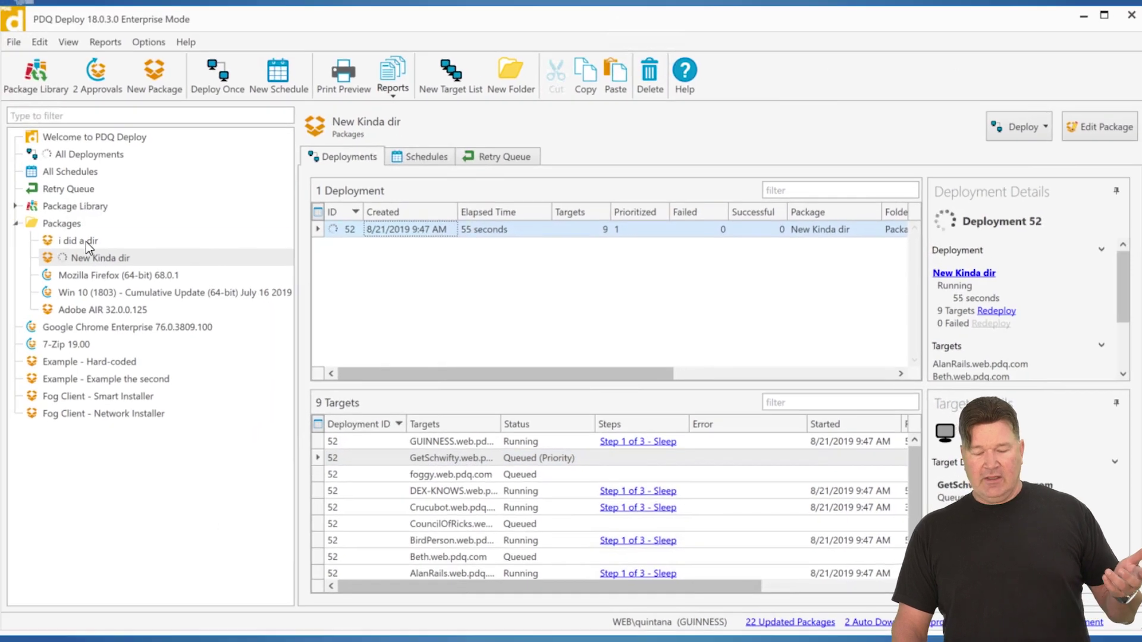
{"action": "left_click", "coordinate": [86, 241]}
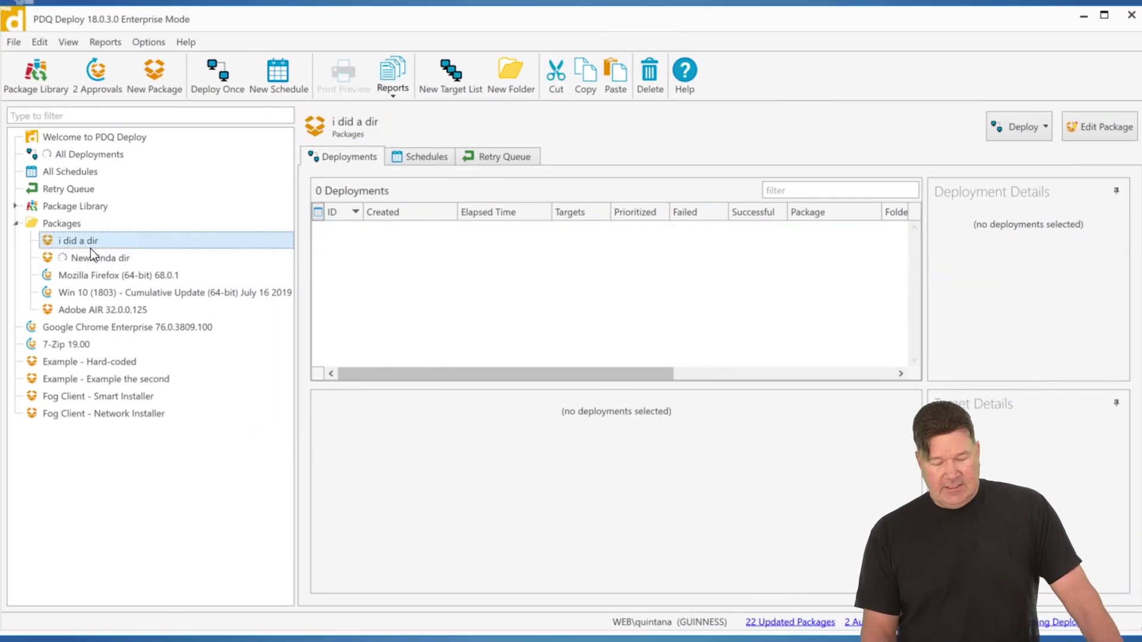
{"action": "left_click", "coordinate": [1040, 126]}
{"action": "left_click", "coordinate": [956, 153]}
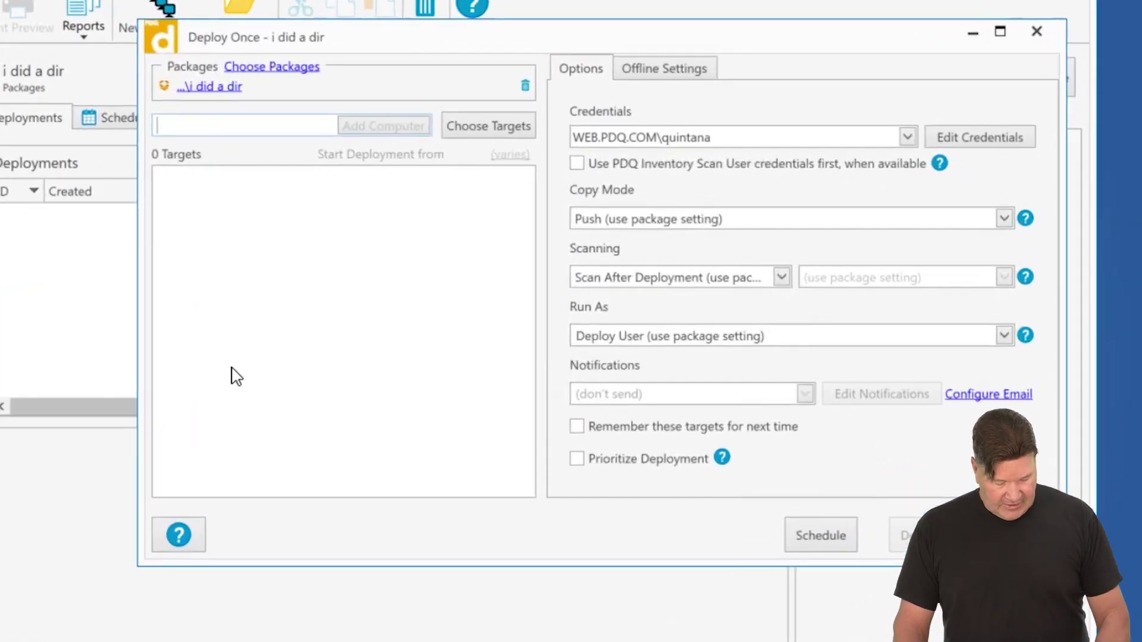
{"action": "type", "text": "."}
{"action": "left_click", "coordinate": [383, 127]}
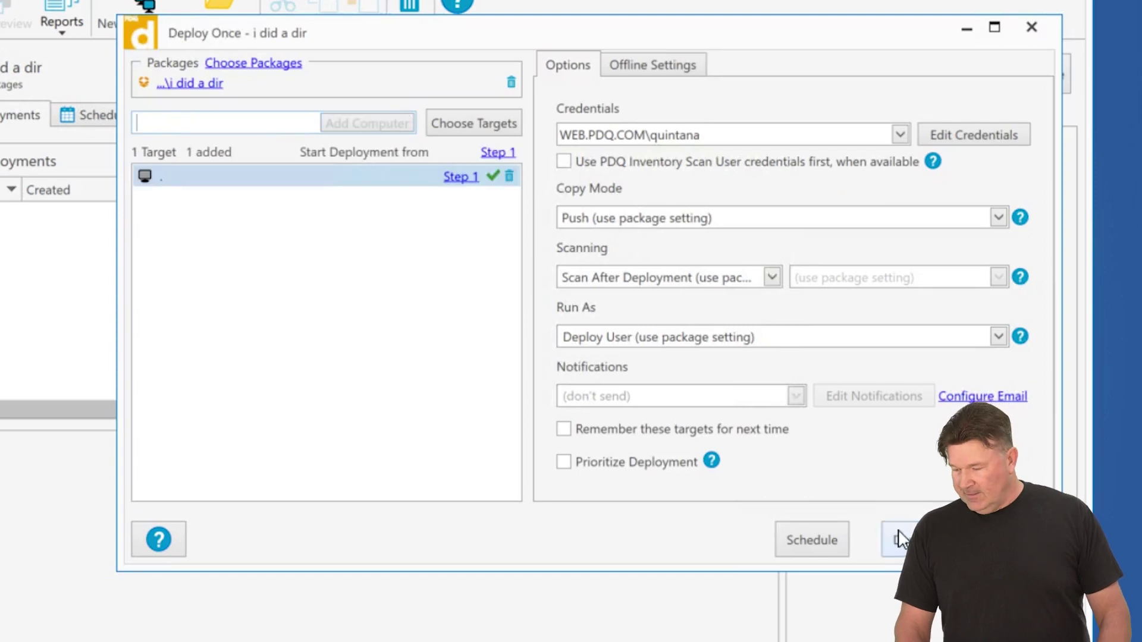
{"action": "left_click", "coordinate": [897, 538]}
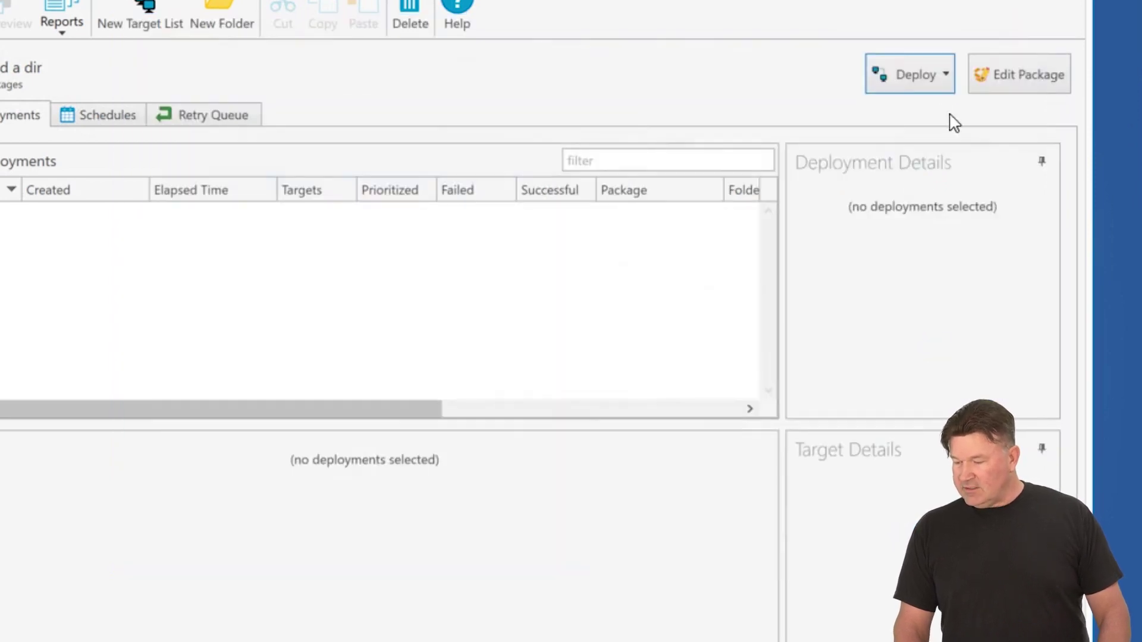
- Run a second one-time deployment of i did a dir to "."
{"action": "left_click", "coordinate": [930, 72]}
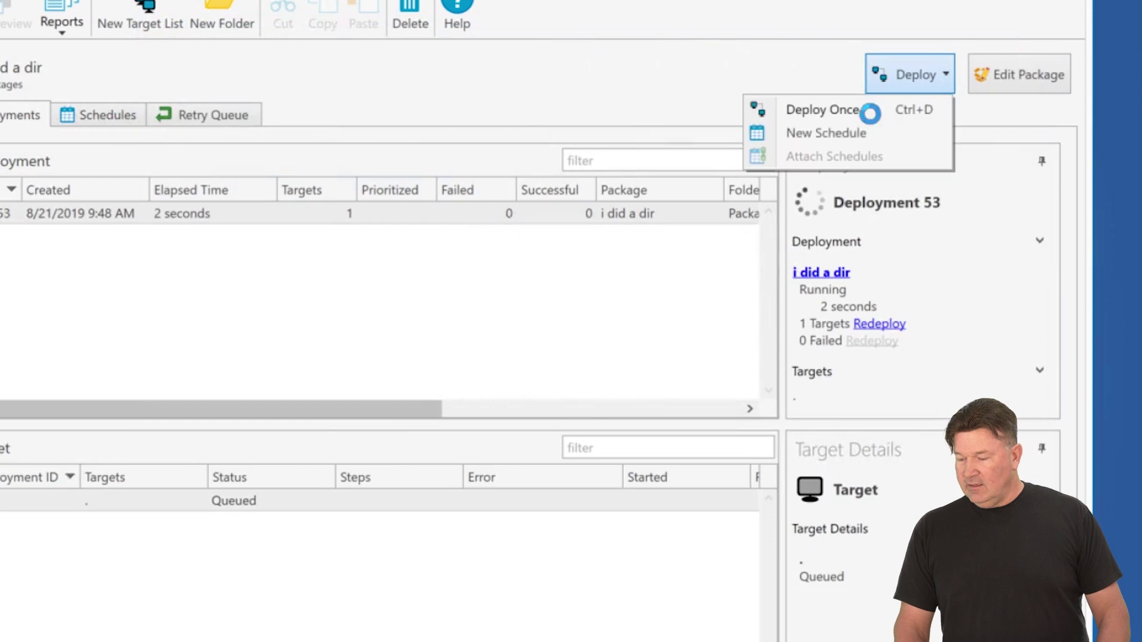
{"action": "left_click", "coordinate": [779, 117]}
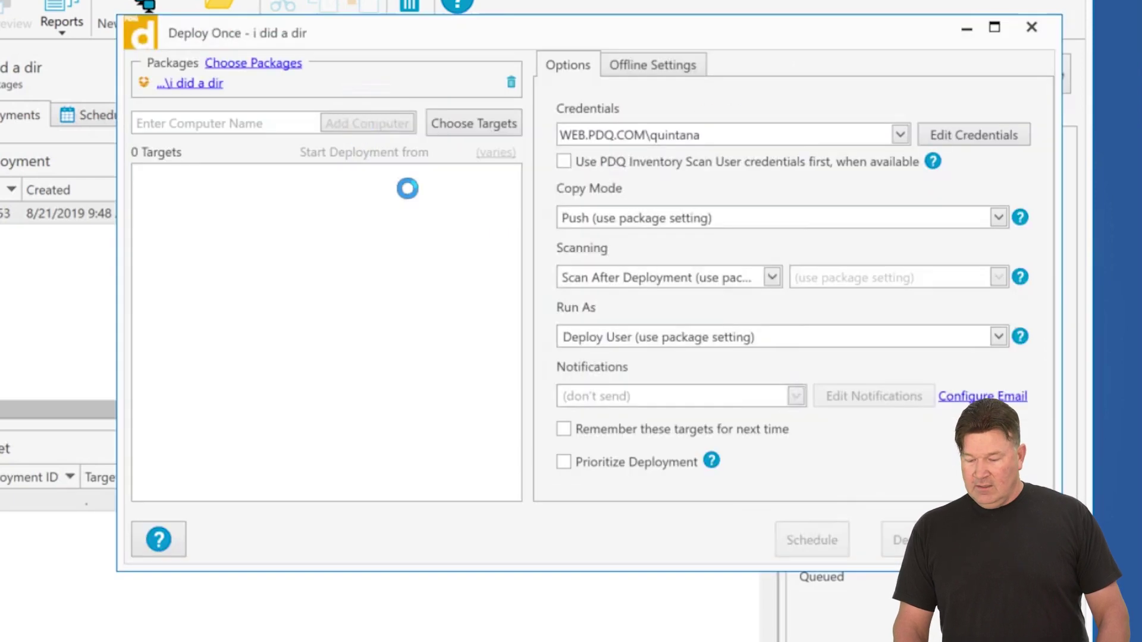
{"action": "left_click", "coordinate": [280, 123]}
{"action": "type", "text": "."}
{"action": "left_click", "coordinate": [355, 125]}
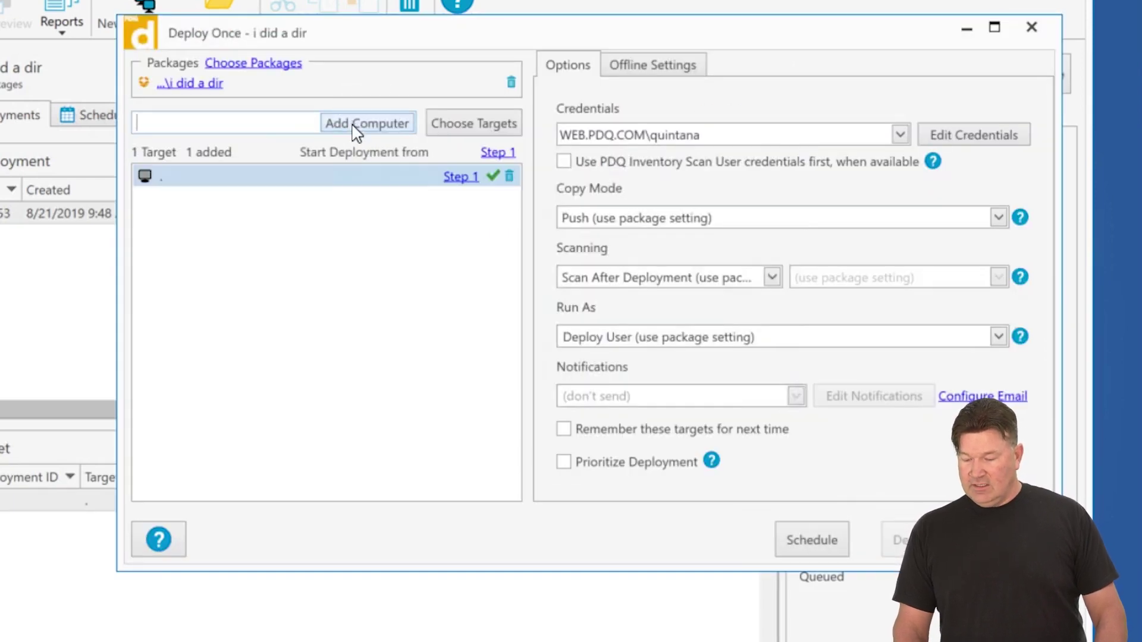
{"action": "left_click", "coordinate": [901, 540]}
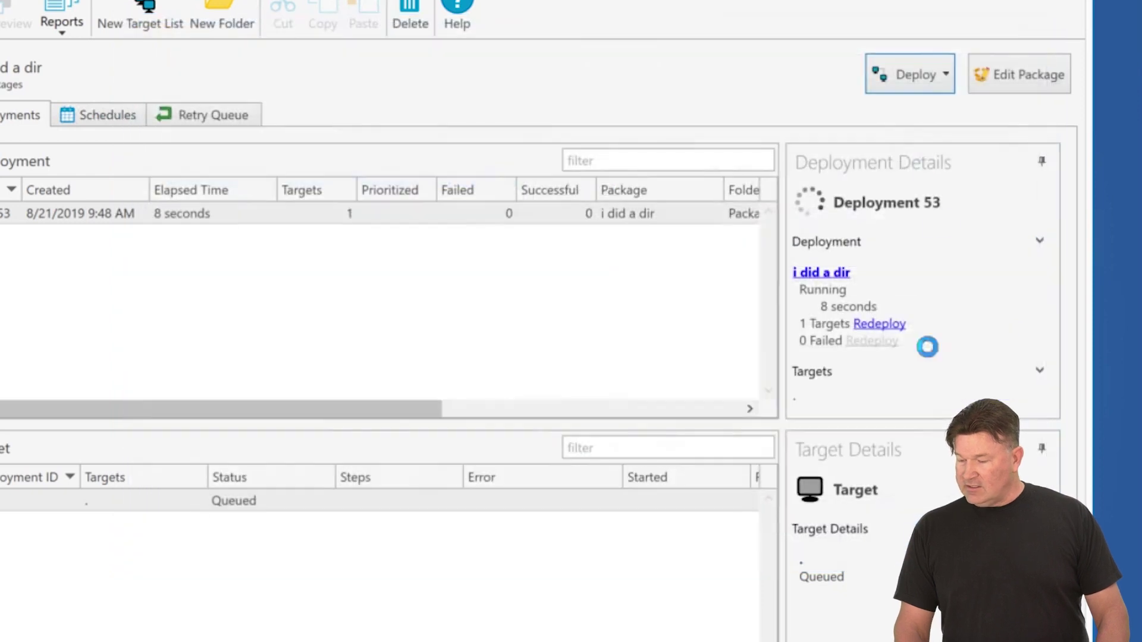
- Run a third deployment to "." with Prioritize Deployment ticked
{"action": "left_click", "coordinate": [925, 75]}
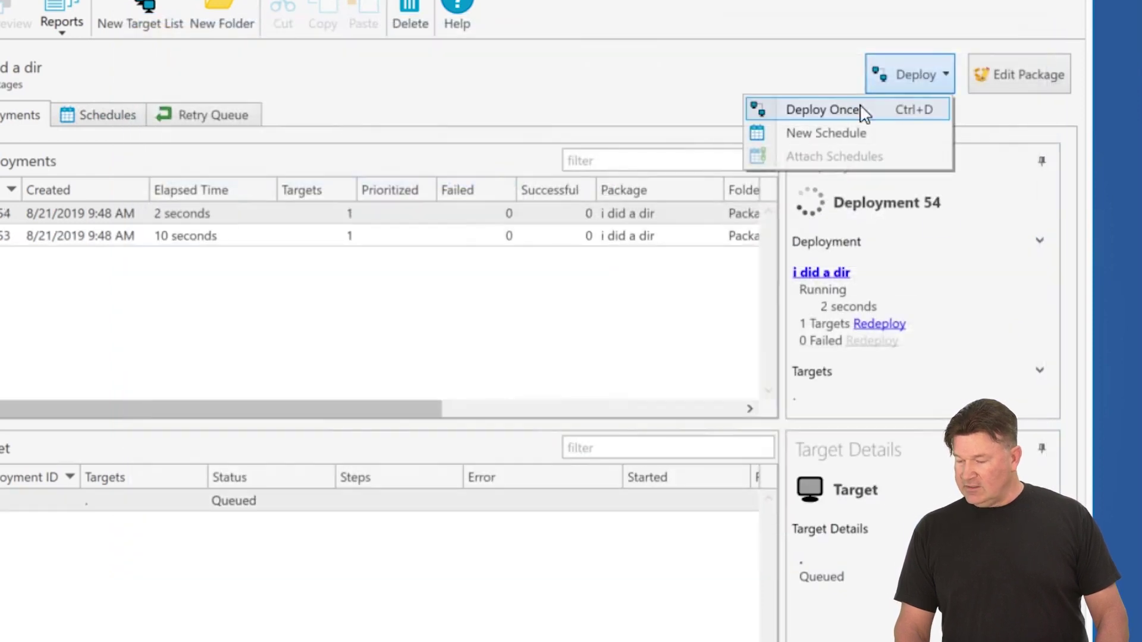
{"action": "left_click", "coordinate": [838, 109]}
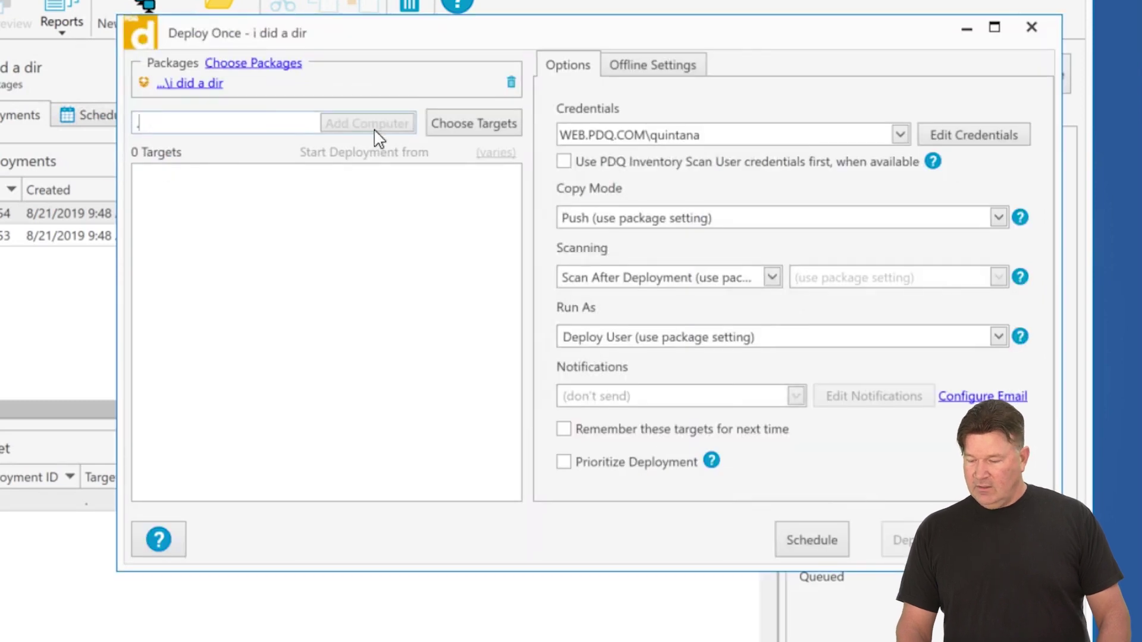
{"action": "type", "text": "."}
{"action": "left_click", "coordinate": [376, 128]}
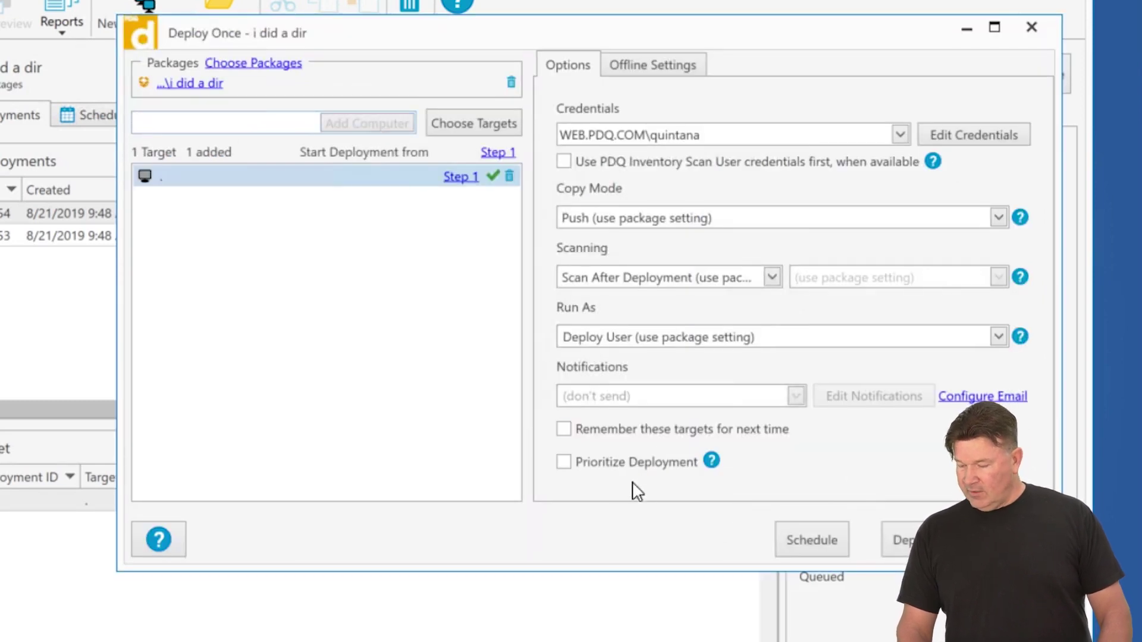
{"action": "left_click", "coordinate": [617, 474]}
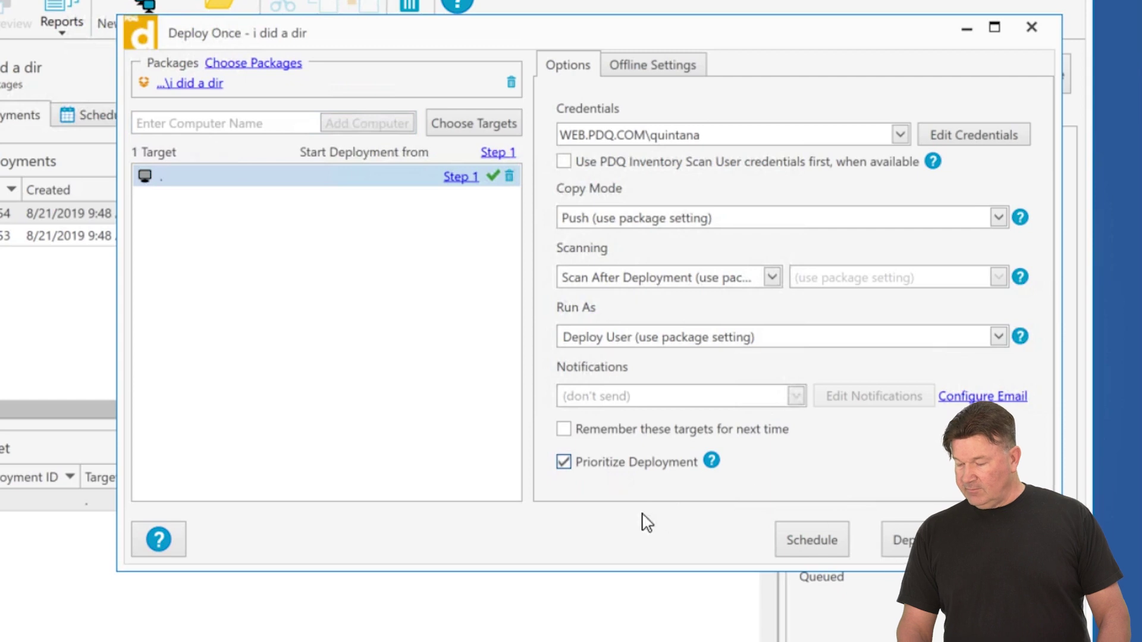
{"action": "left_click", "coordinate": [902, 540]}
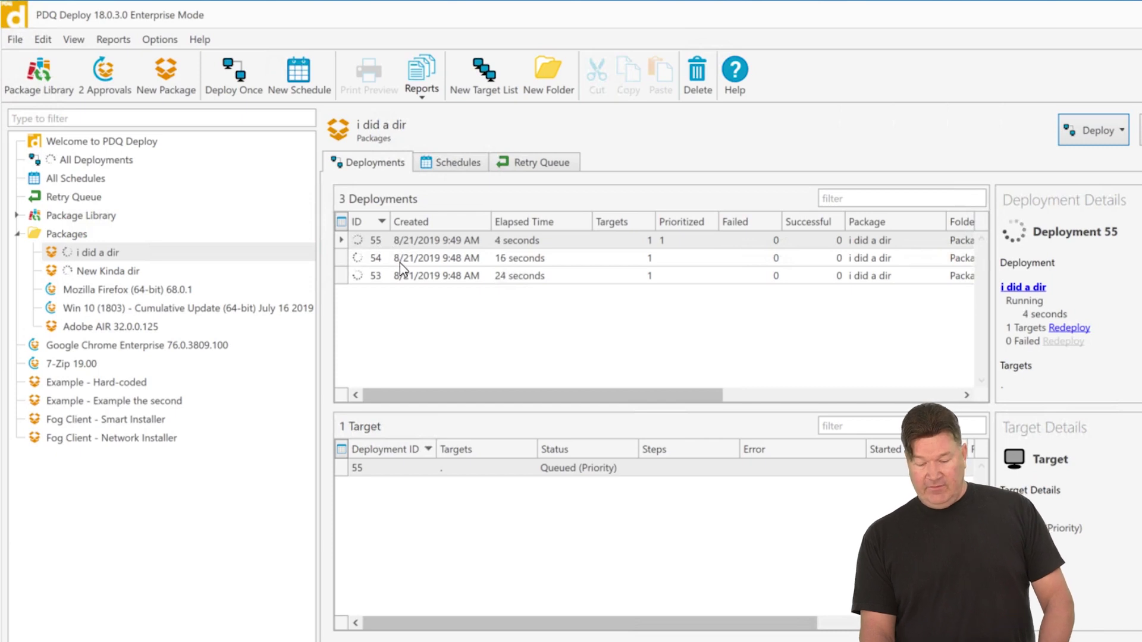
{"action": "left_click", "coordinate": [399, 259]}
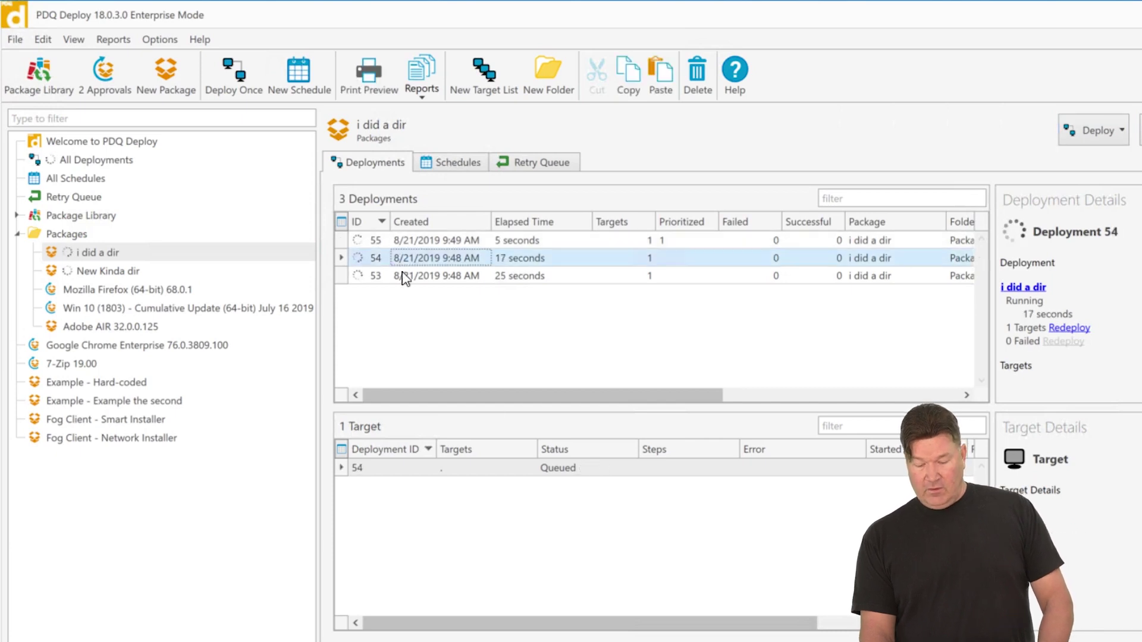
- Prioritize deployment 54 of i did a dir and compare it with deployment 55
{"action": "left_click", "coordinate": [416, 240]}
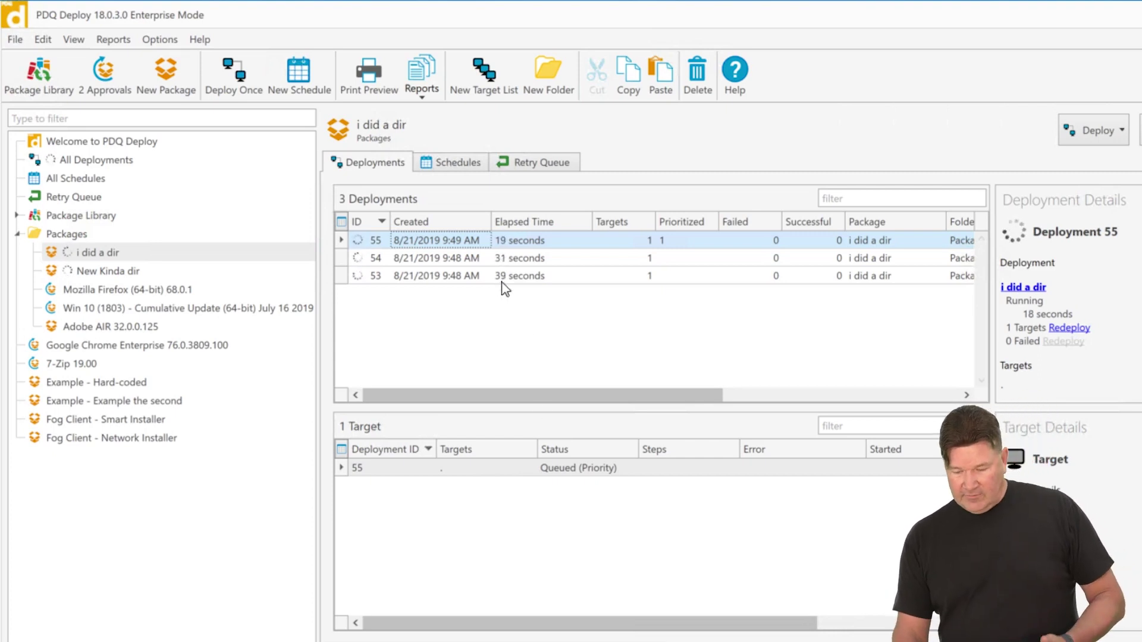
{"action": "left_click", "coordinate": [481, 259]}
{"action": "right_click", "coordinate": [482, 259]}
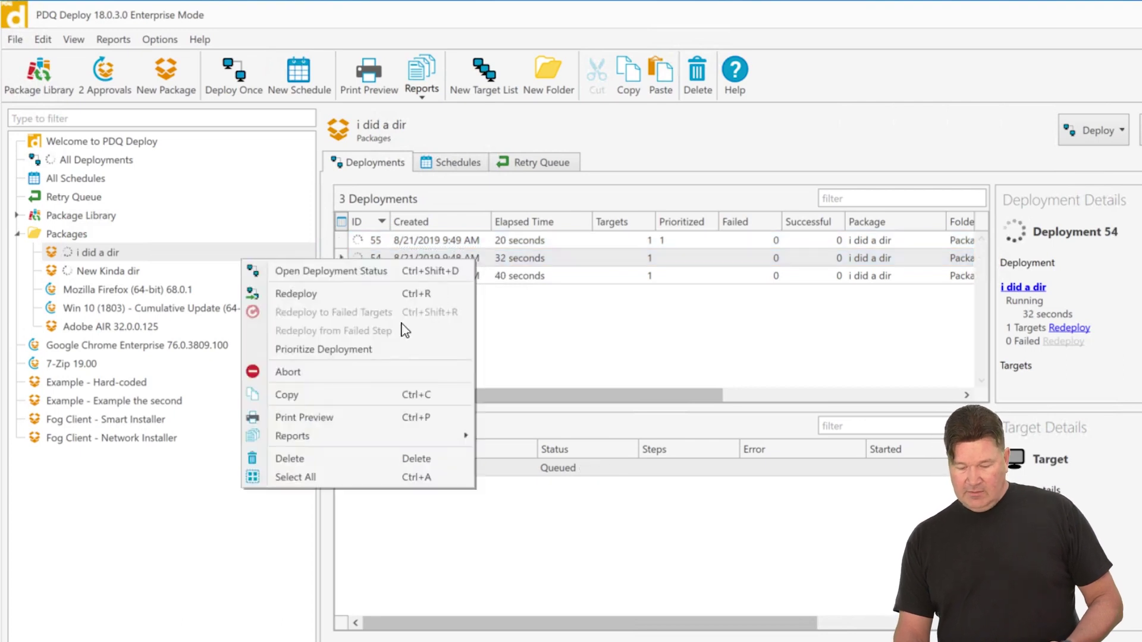
{"action": "left_click", "coordinate": [334, 349]}
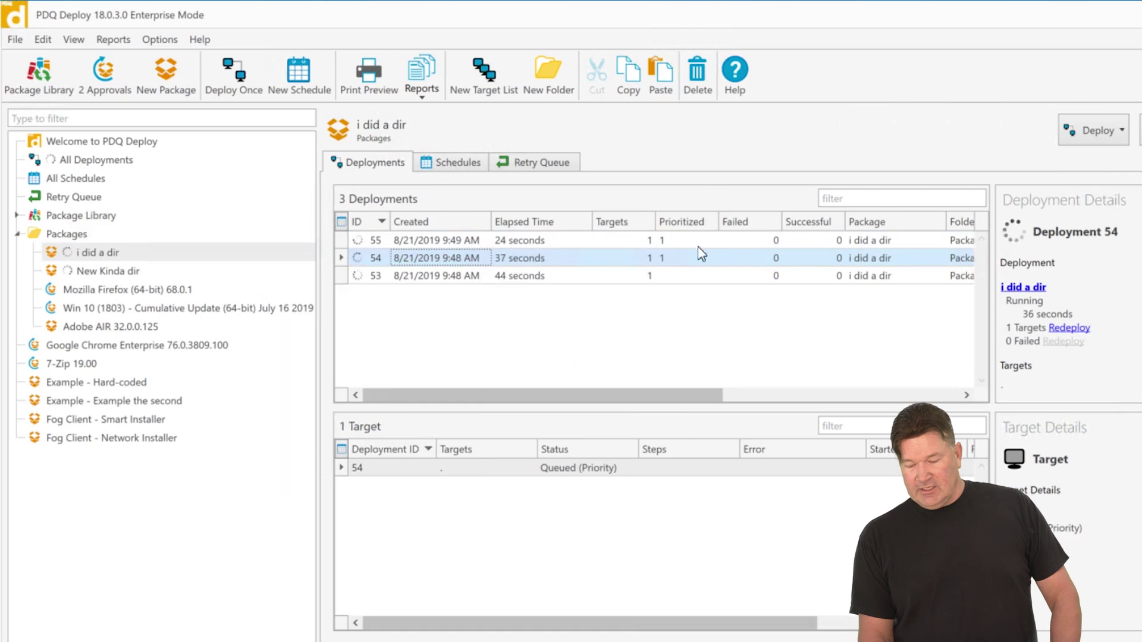
{"action": "left_click", "coordinate": [439, 241]}
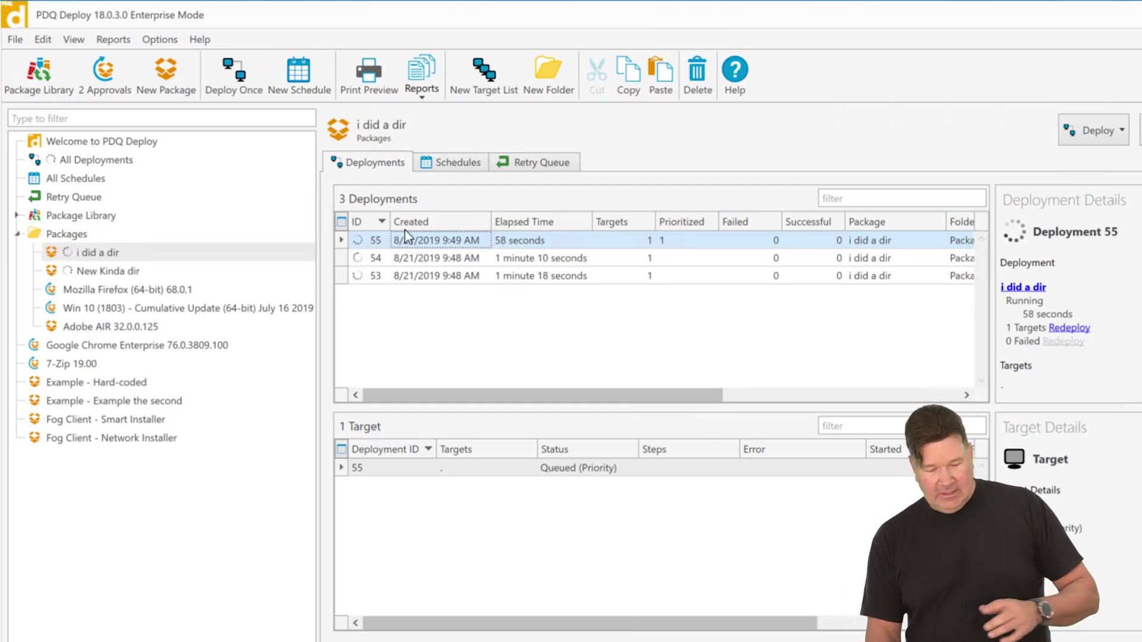
- Start a one-time 7-Zip 19.00 deployment targeting ALANRAILS from PDQ Inventory computers
{"action": "left_click", "coordinate": [73, 365]}
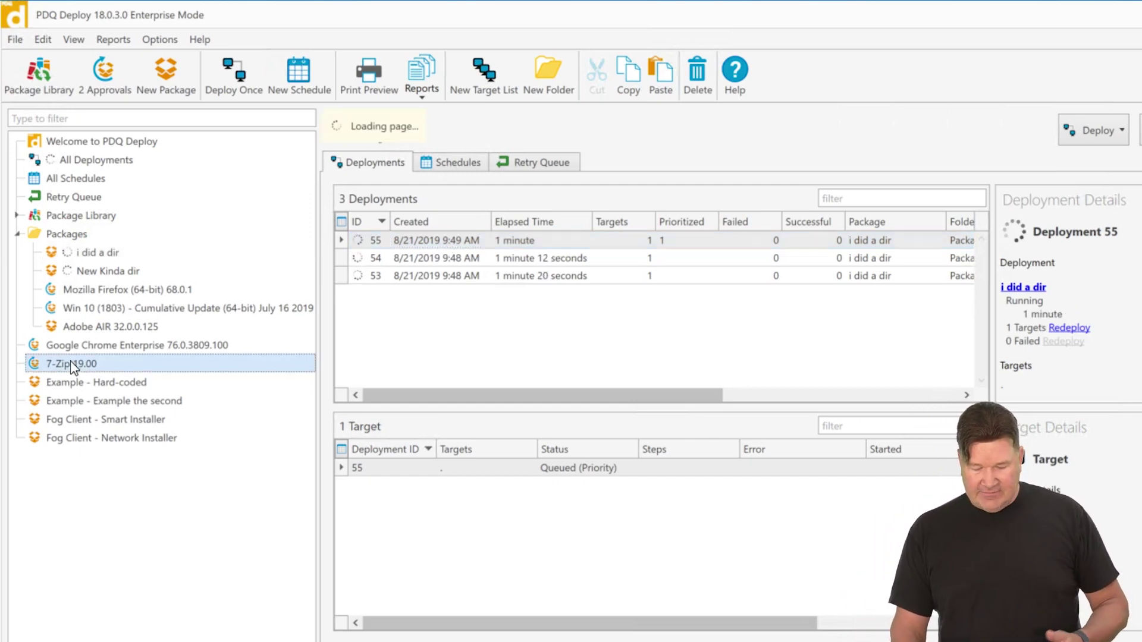
{"action": "left_click", "coordinate": [1113, 130]}
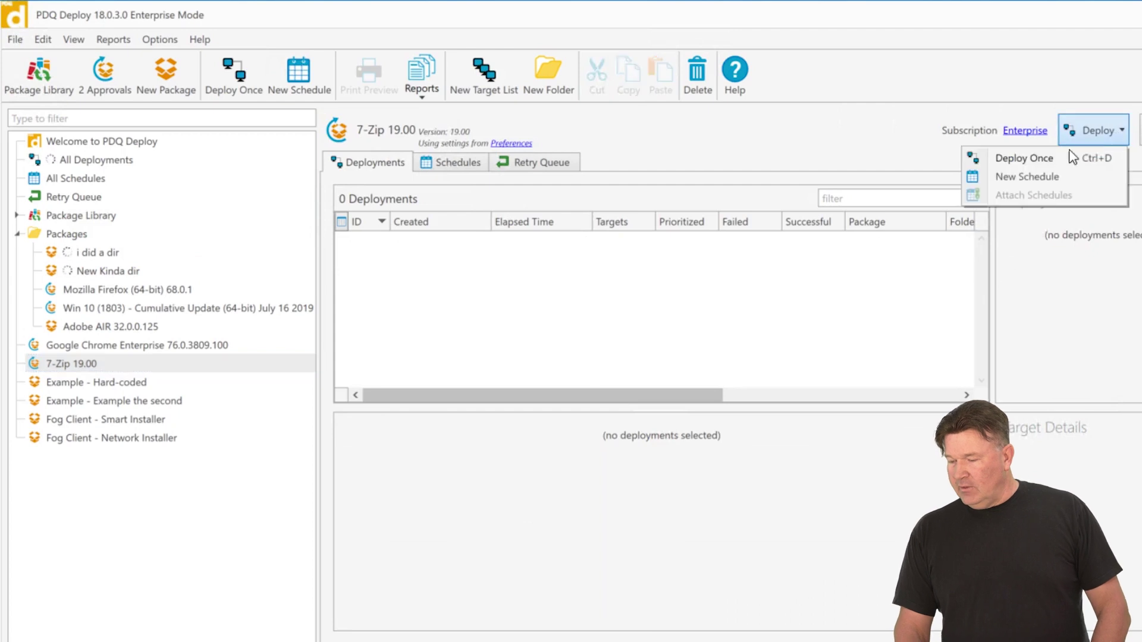
{"action": "left_click", "coordinate": [1027, 161]}
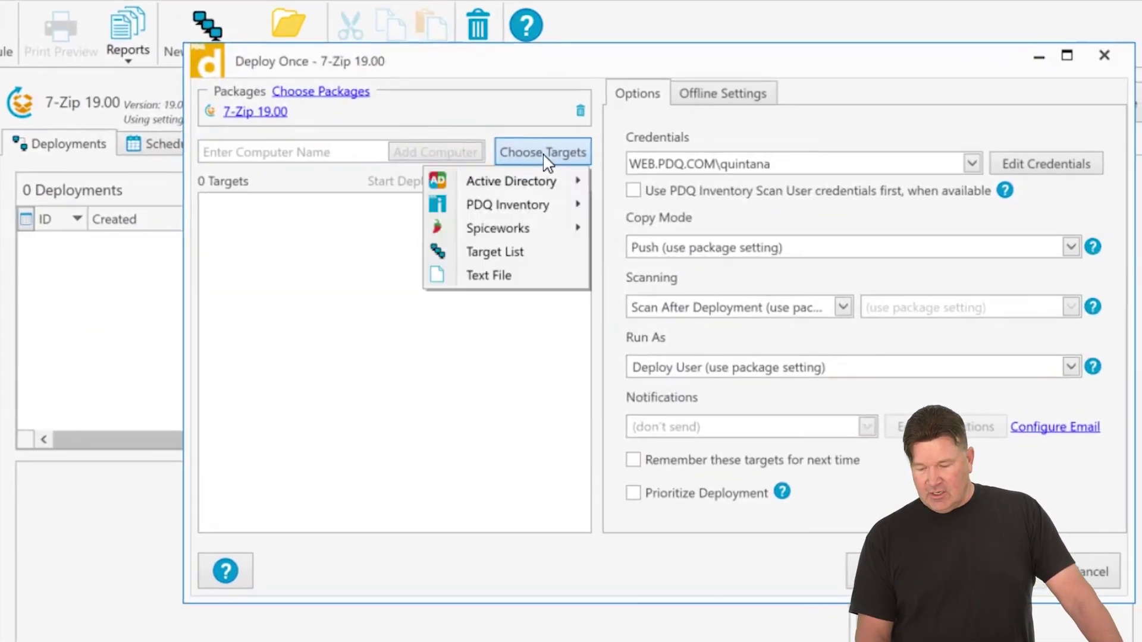
{"action": "mouse_move", "coordinate": [544, 212]}
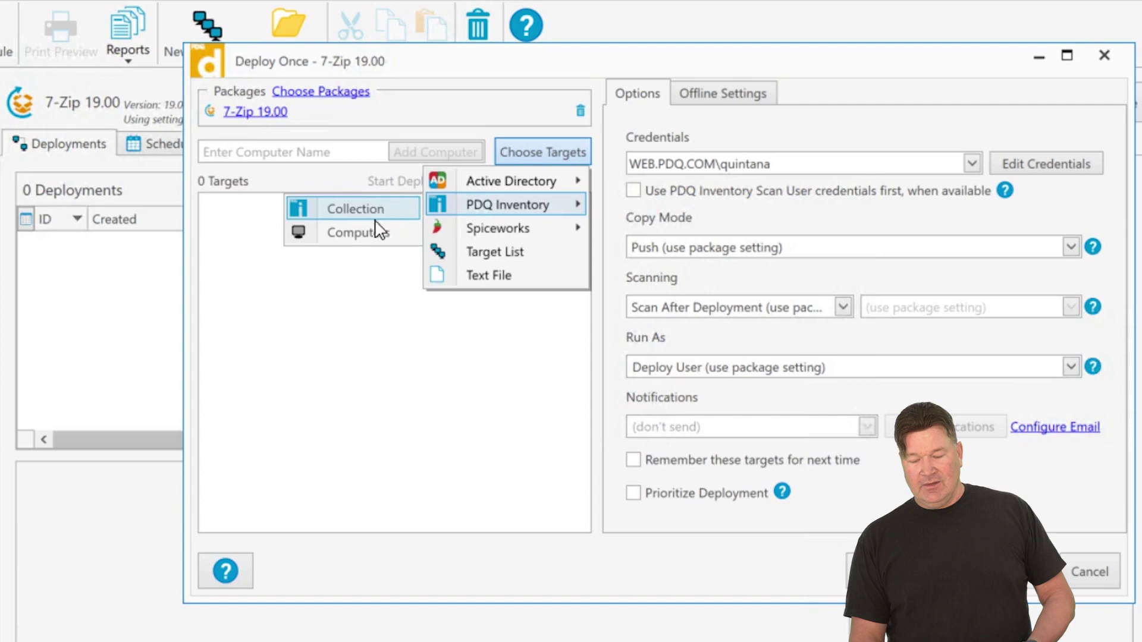
{"action": "left_click", "coordinate": [365, 232]}
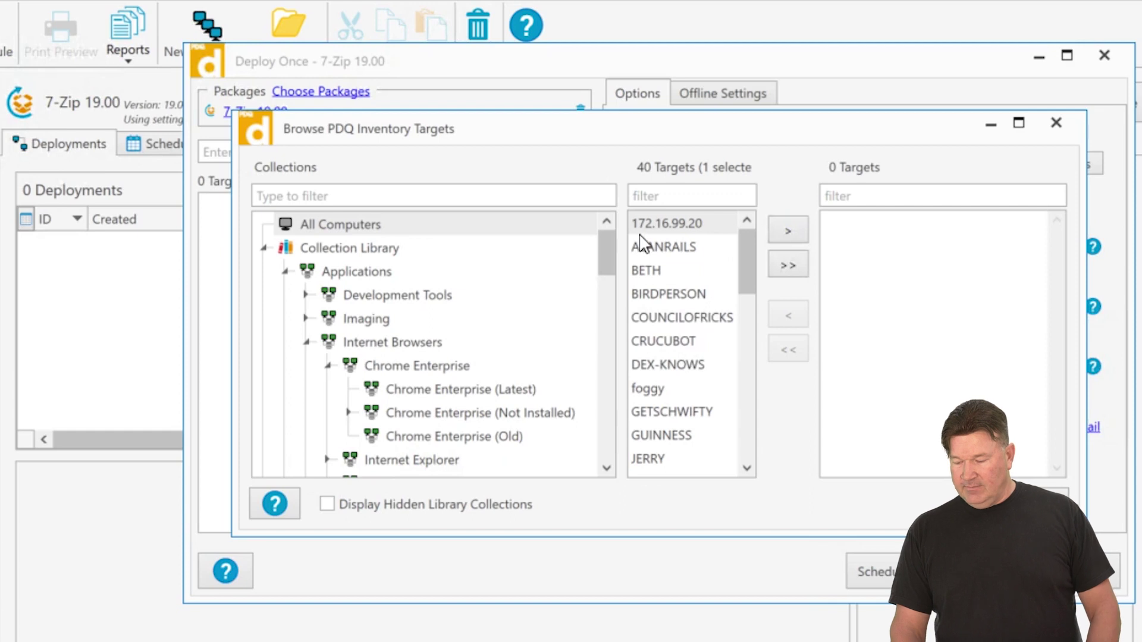
{"action": "left_click", "coordinate": [642, 247]}
{"action": "left_click", "coordinate": [792, 232]}
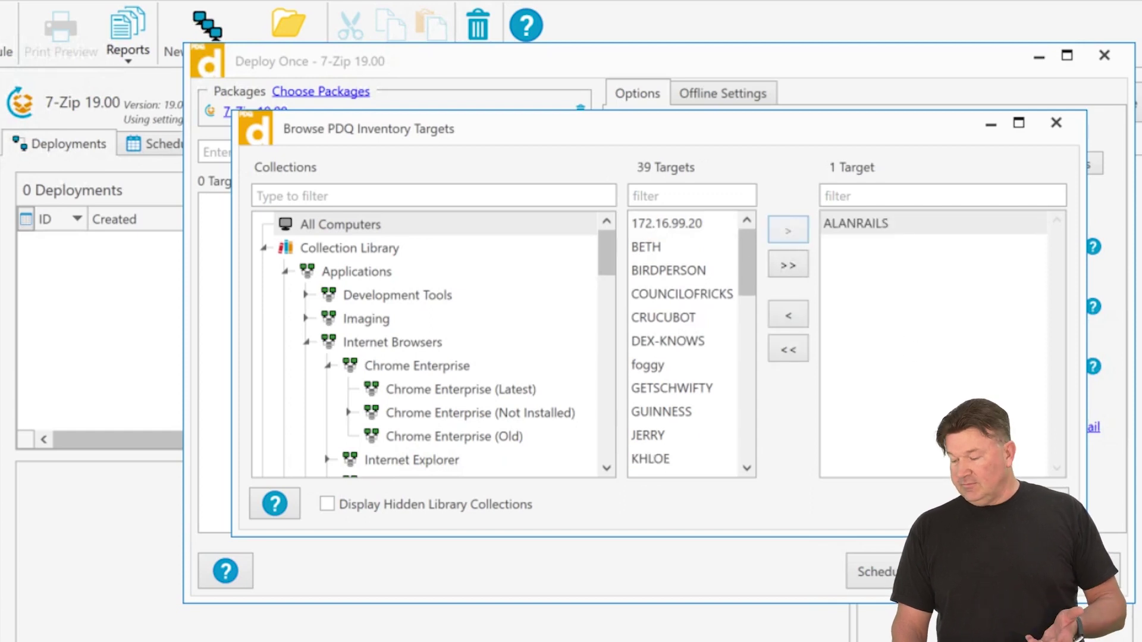
{"action": "key", "text": "Return"}
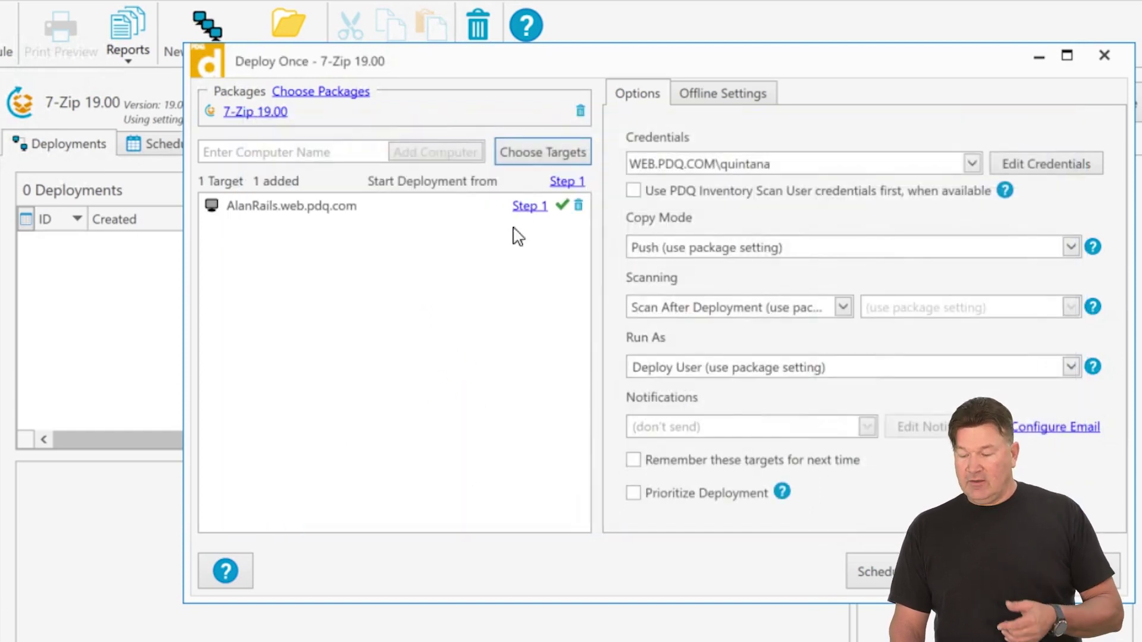
{"action": "left_click", "coordinate": [553, 155]}
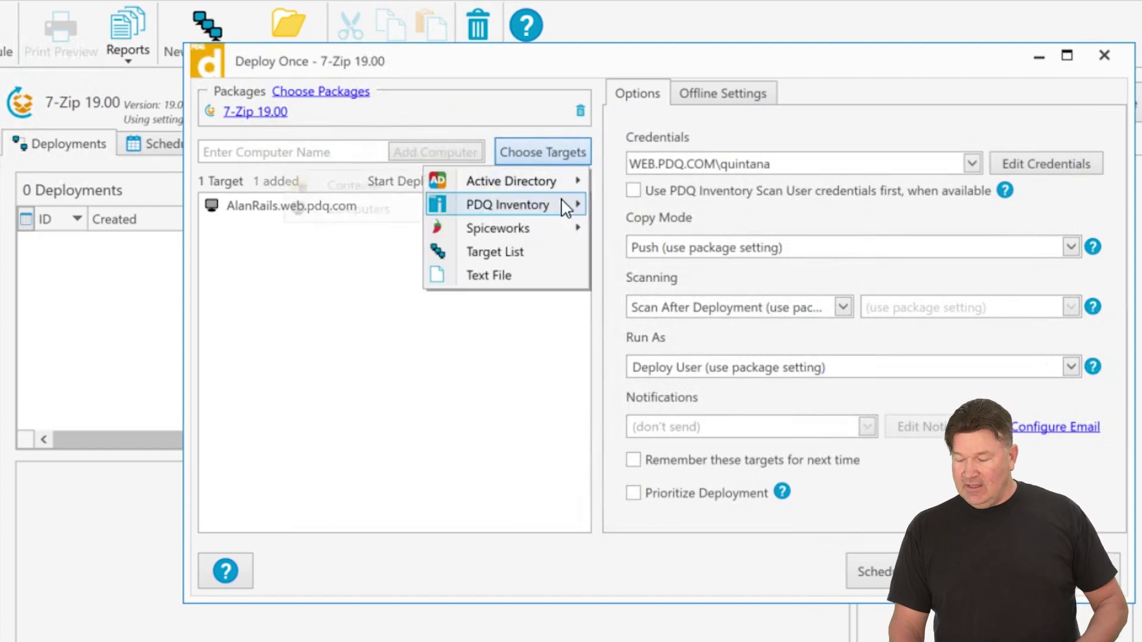
- Add the 7-Zip (Old) collection as targets, then close Deploy Once without deploying
{"action": "left_click", "coordinate": [363, 210]}
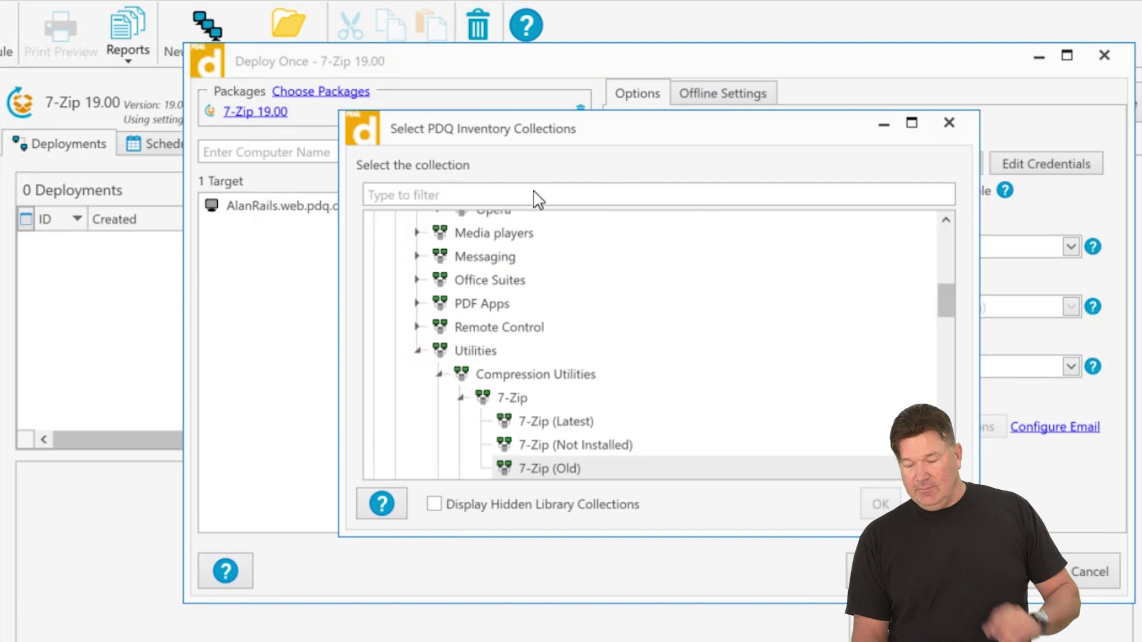
{"action": "left_click", "coordinate": [558, 469]}
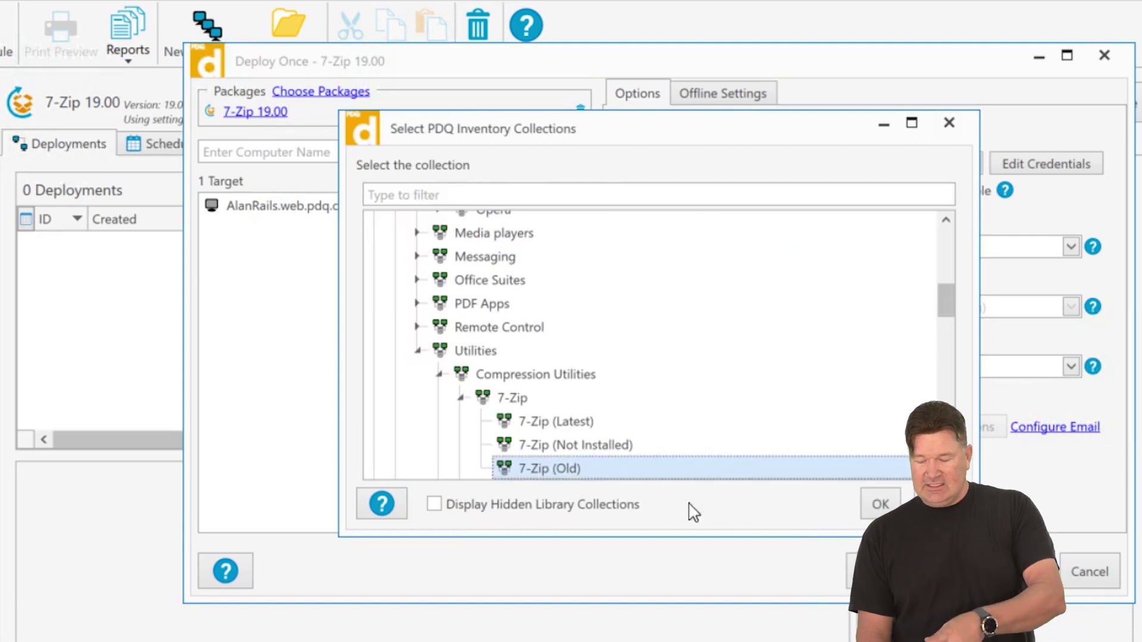
{"action": "left_click", "coordinate": [879, 505]}
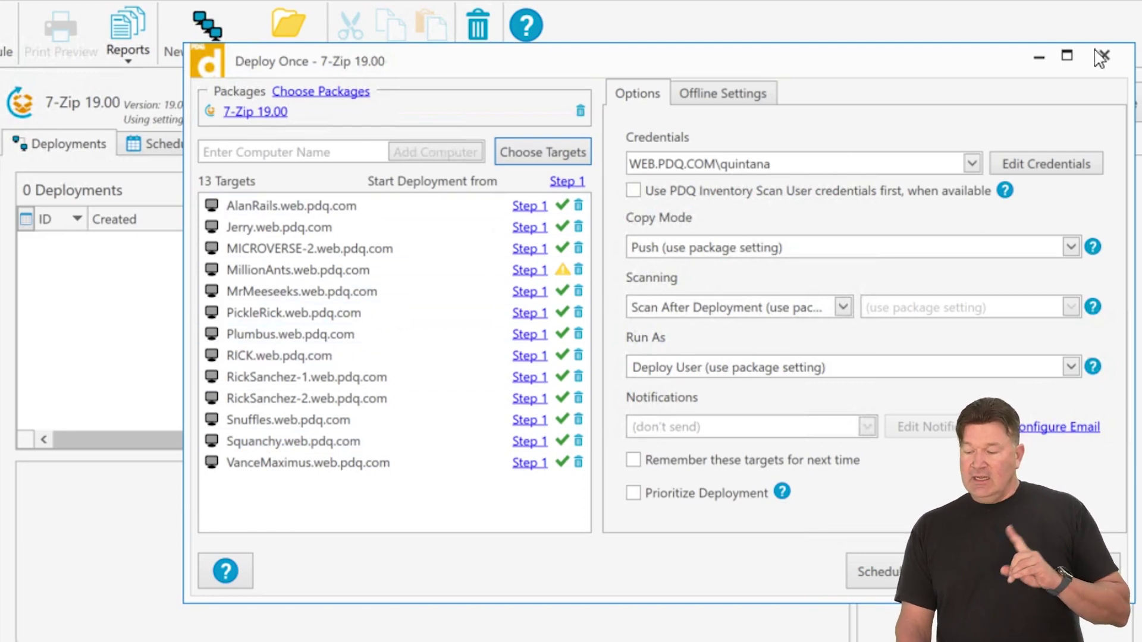
{"action": "key", "text": "Escape"}
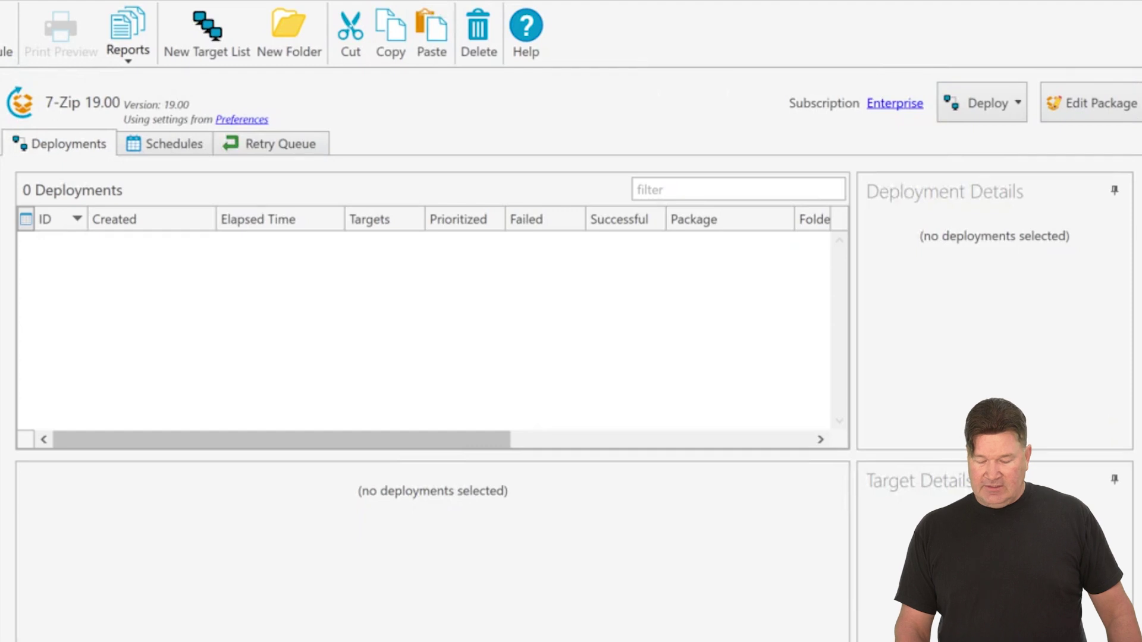
{"action": "left_click", "coordinate": [1017, 107]}
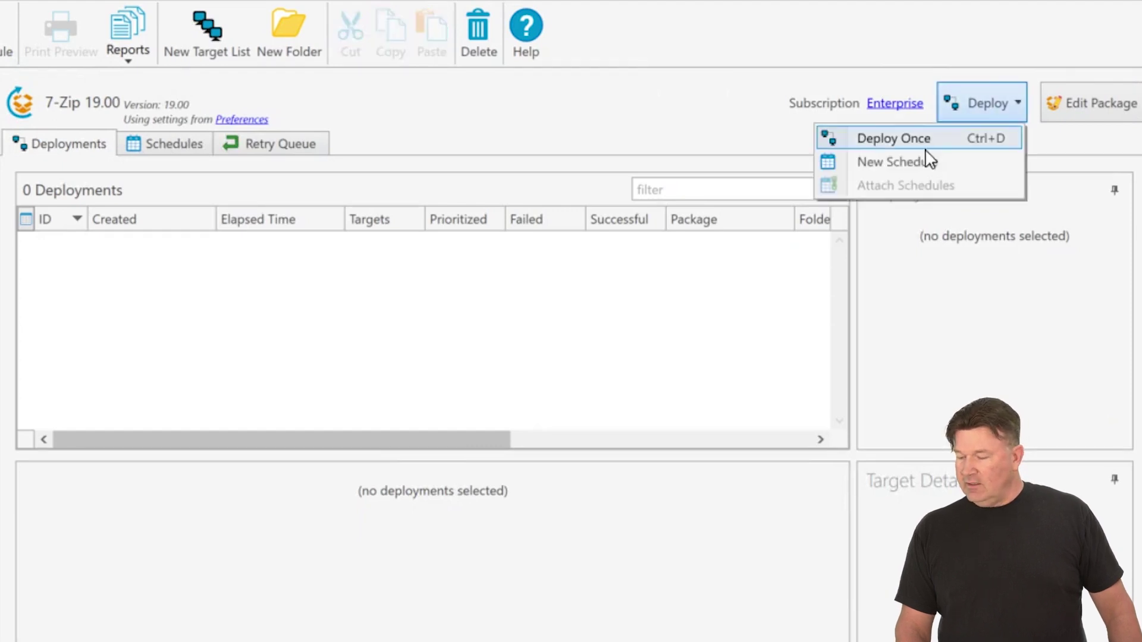
- Start a new 7-Zip 19.00 schedule targeting the ALANRAILS computer from PDQ Inventory
{"action": "left_click", "coordinate": [903, 161]}
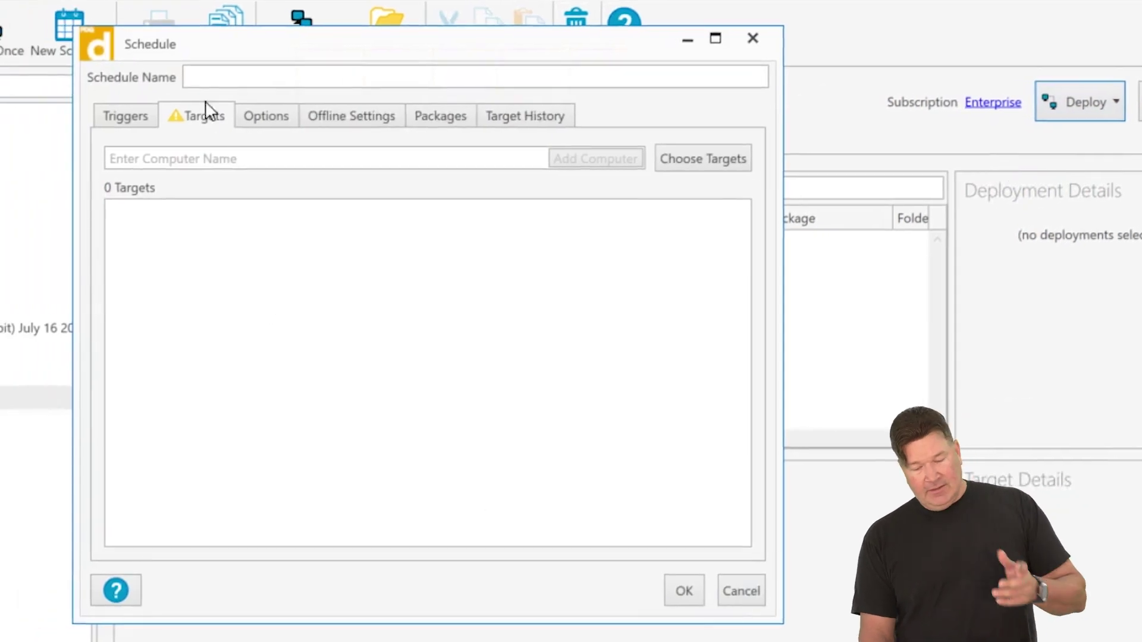
{"action": "left_click", "coordinate": [703, 170]}
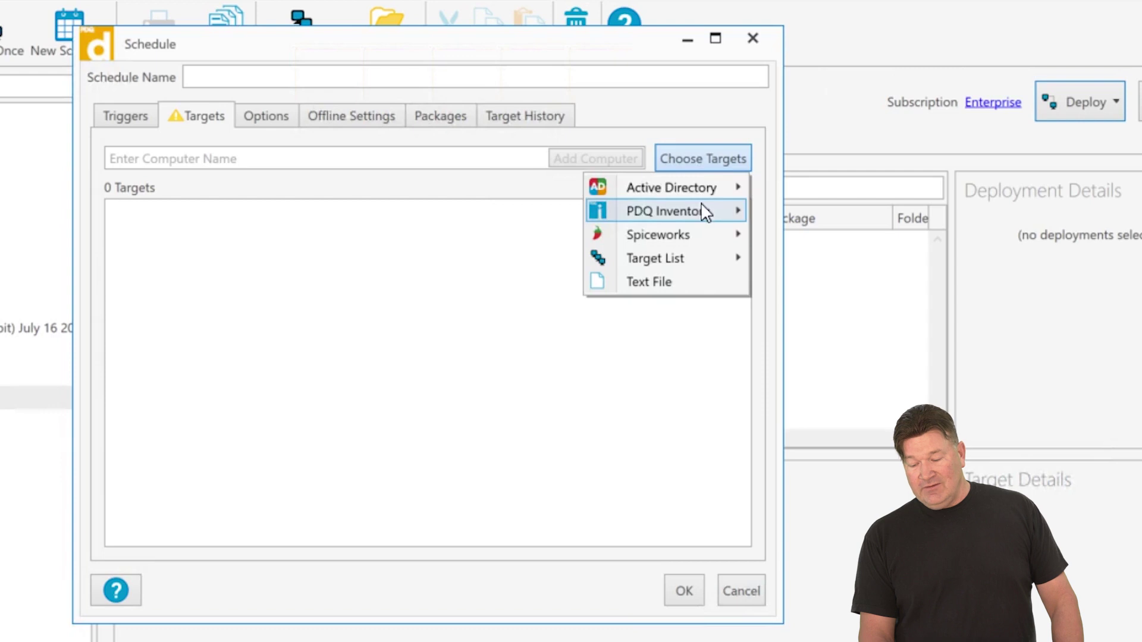
{"action": "mouse_move", "coordinate": [705, 212]}
{"action": "left_click", "coordinate": [515, 238]}
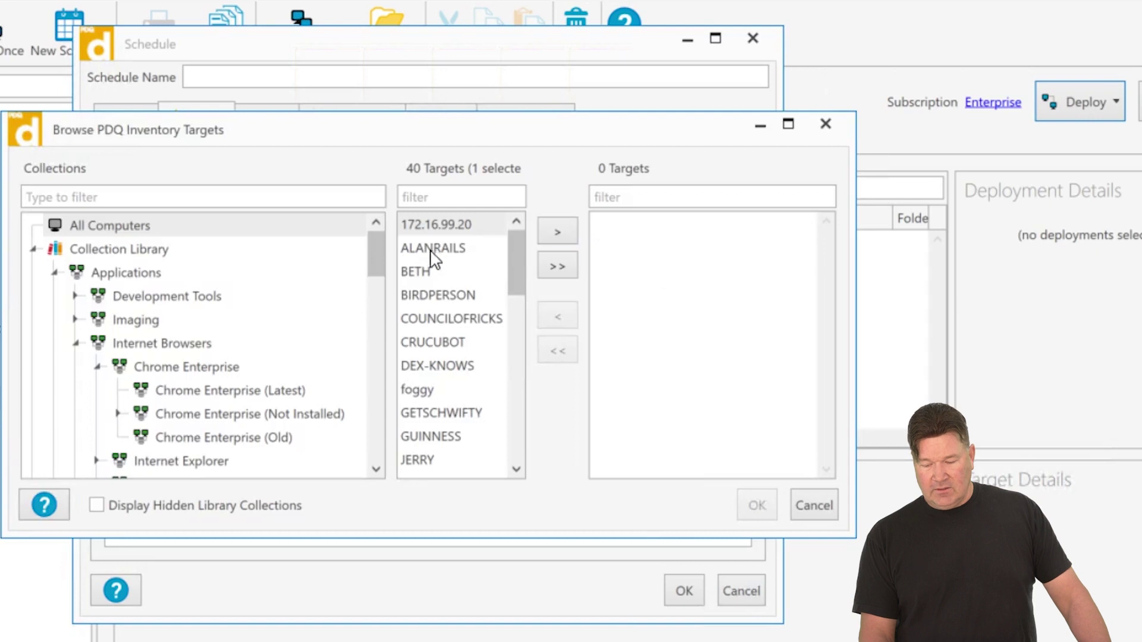
{"action": "left_click", "coordinate": [429, 250]}
{"action": "left_click", "coordinate": [548, 240]}
{"action": "left_click", "coordinate": [753, 506]}
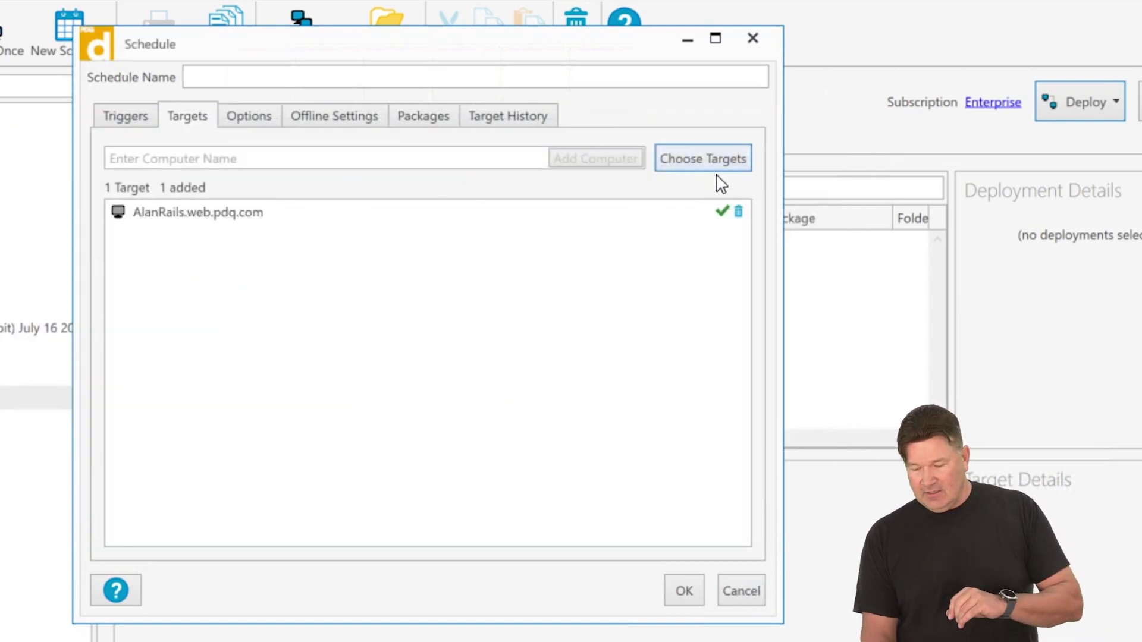
- Add the 7-Zip (Old) PDQ Inventory collection as a second target, then select AlanRails.web.pdq.com
{"action": "left_click", "coordinate": [721, 168]}
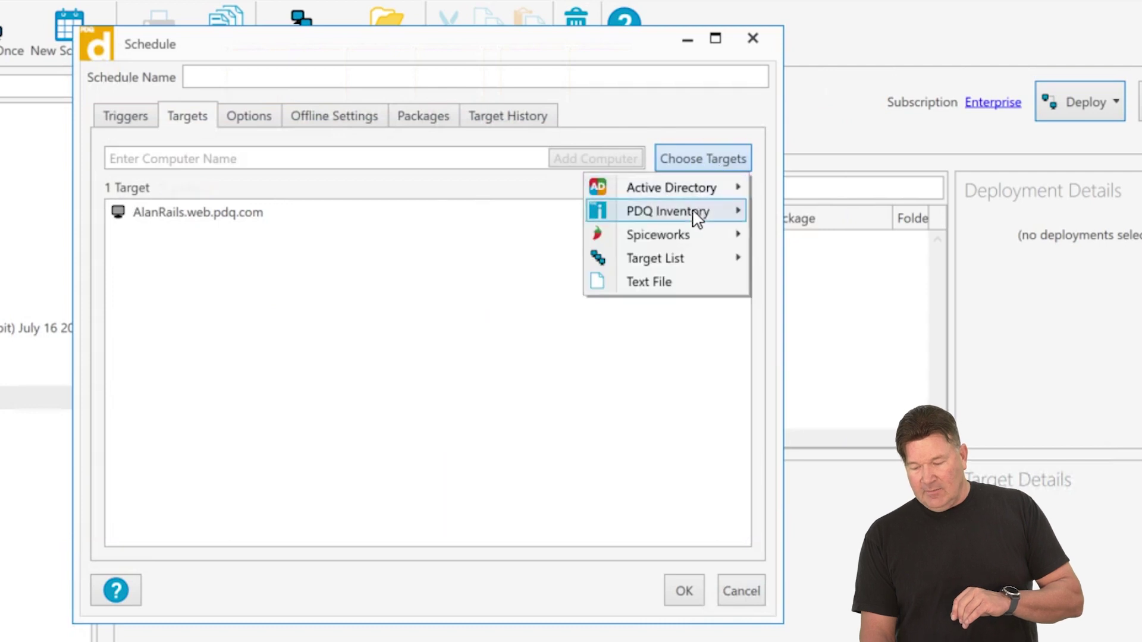
{"action": "mouse_move", "coordinate": [693, 215]}
{"action": "left_click", "coordinate": [554, 216]}
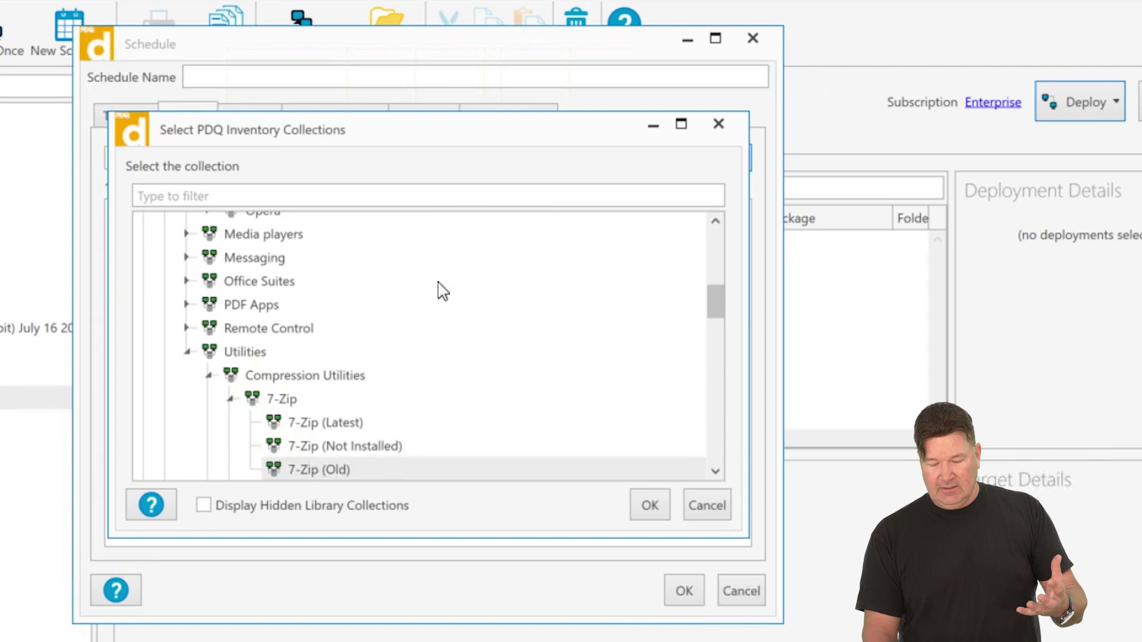
{"action": "left_click", "coordinate": [333, 470]}
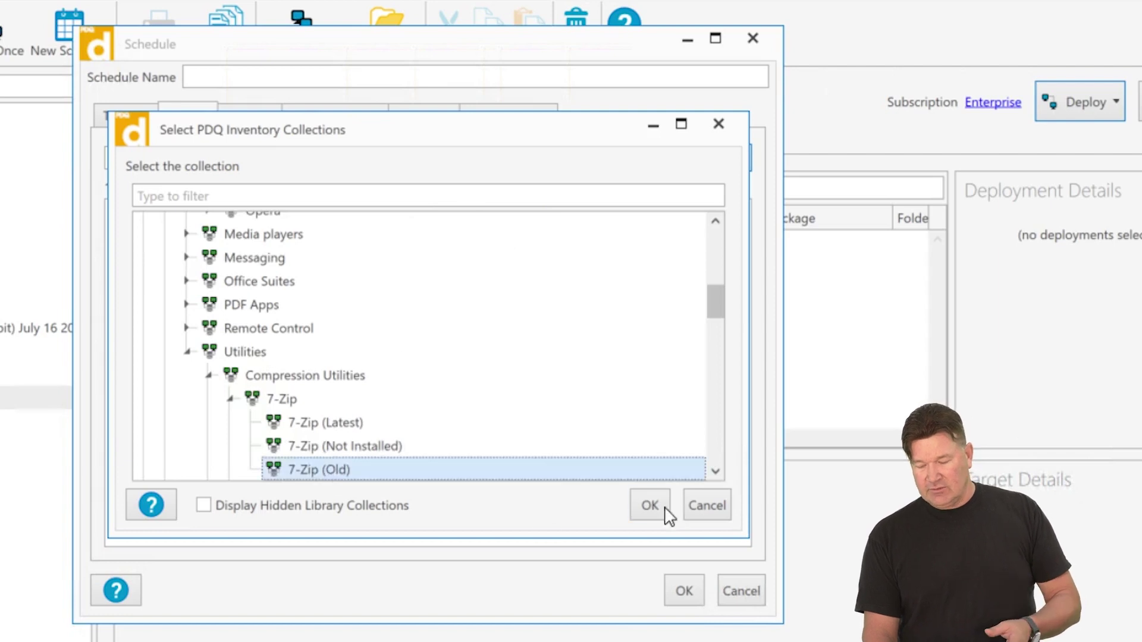
{"action": "left_click", "coordinate": [654, 510]}
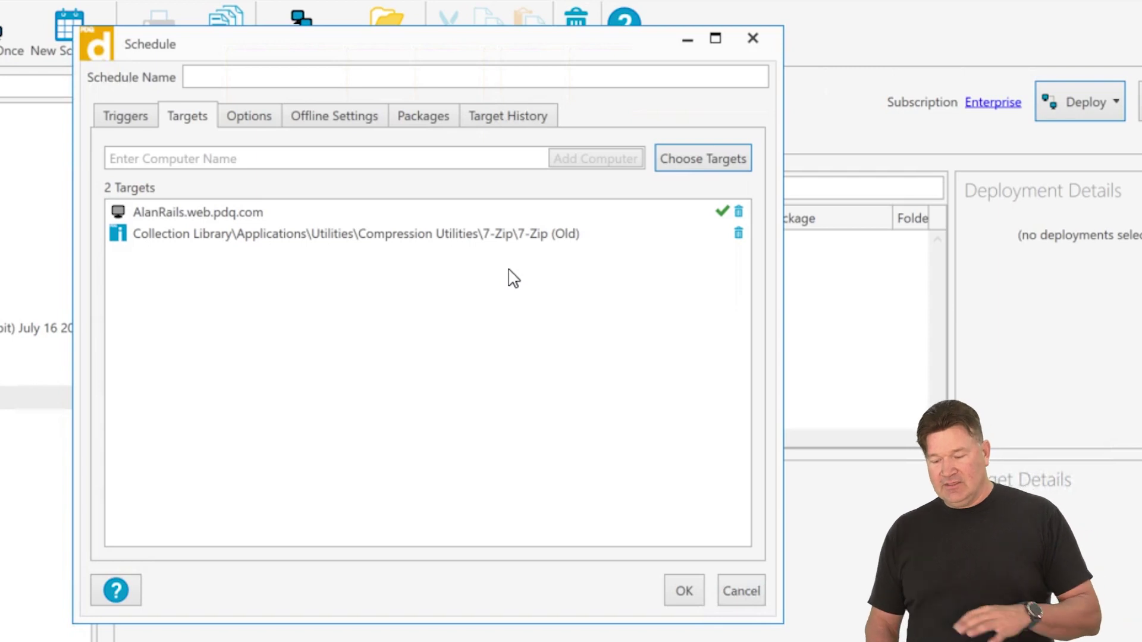
{"action": "left_click", "coordinate": [167, 213]}
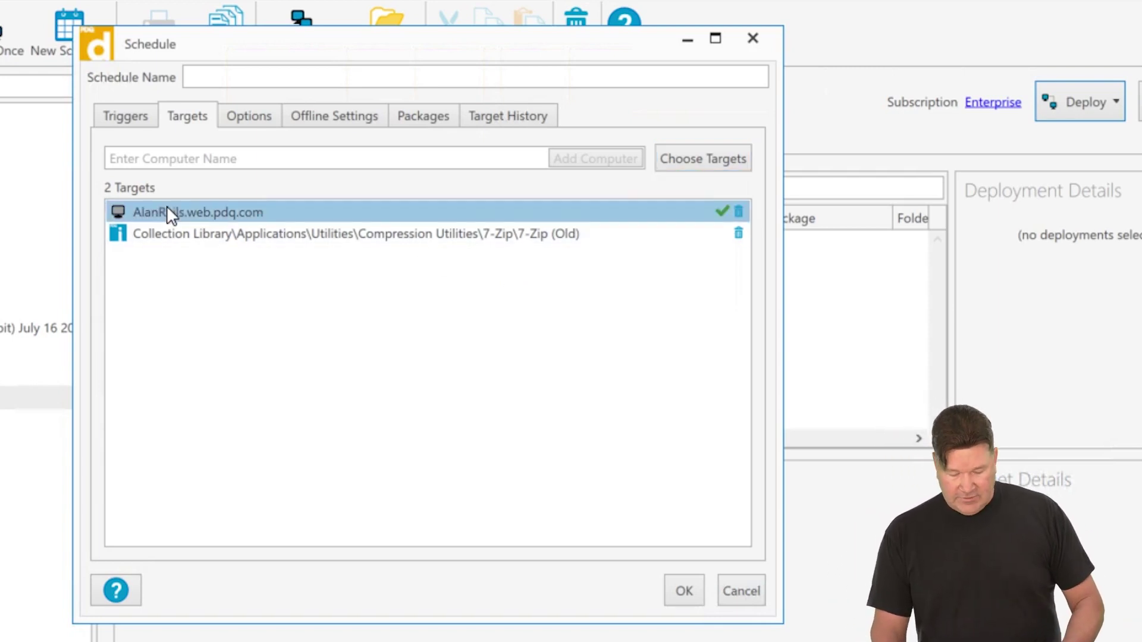
- Remove AlanRails.web.pdq.com from the targets, then close the Schedule and Deploy Once - 7-Zip 19.00 windows
{"action": "key", "text": "Delete"}
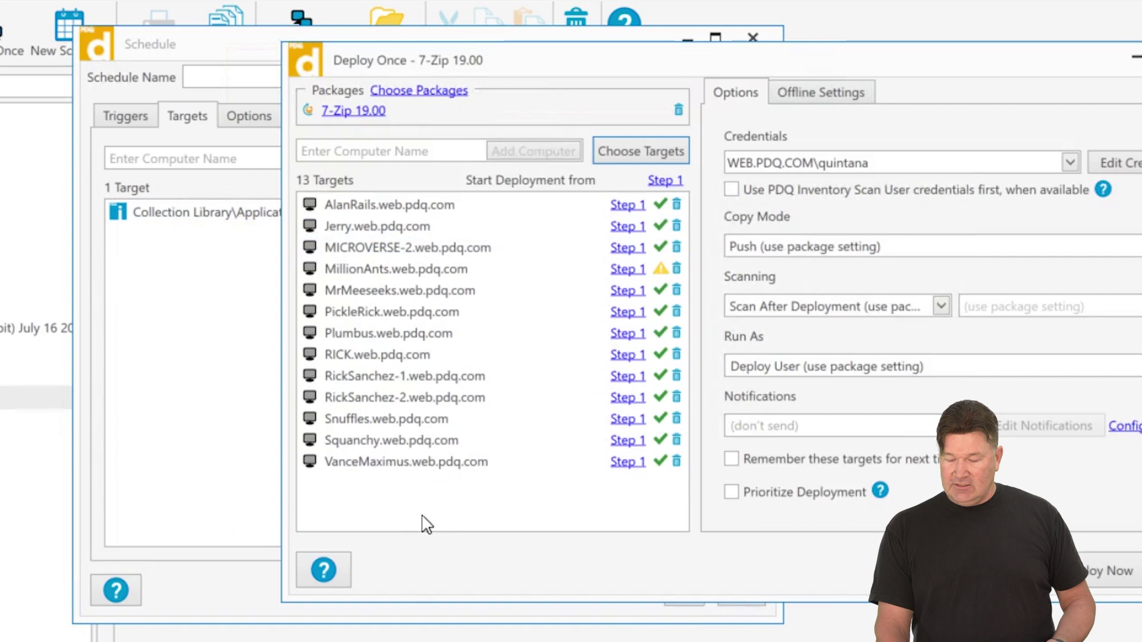
{"action": "left_click", "coordinate": [218, 370]}
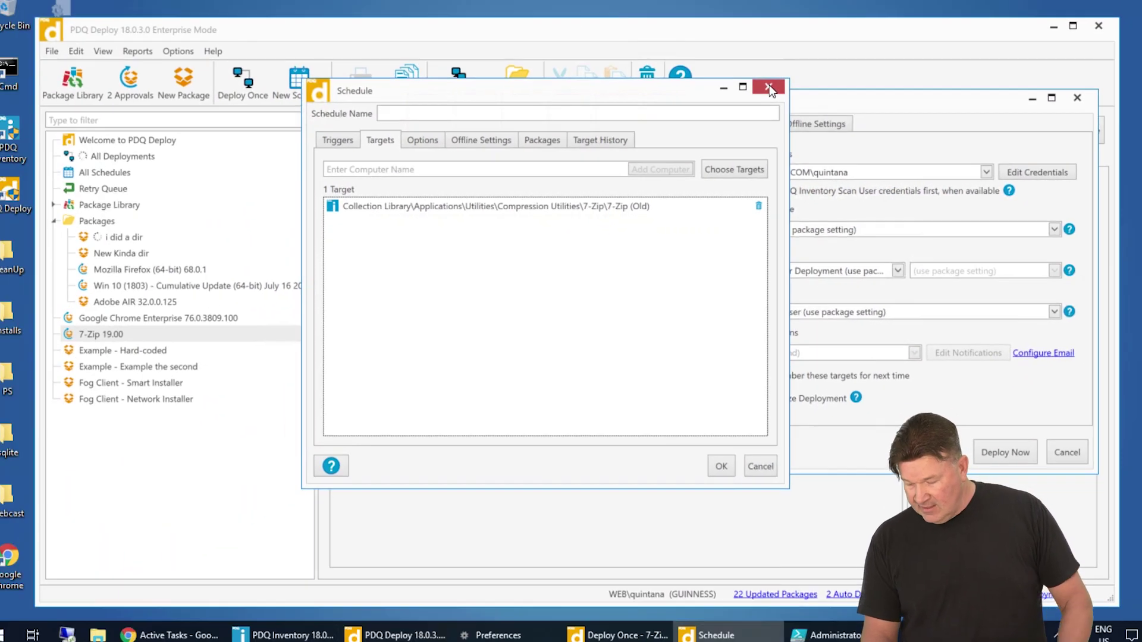
{"action": "left_click", "coordinate": [769, 88]}
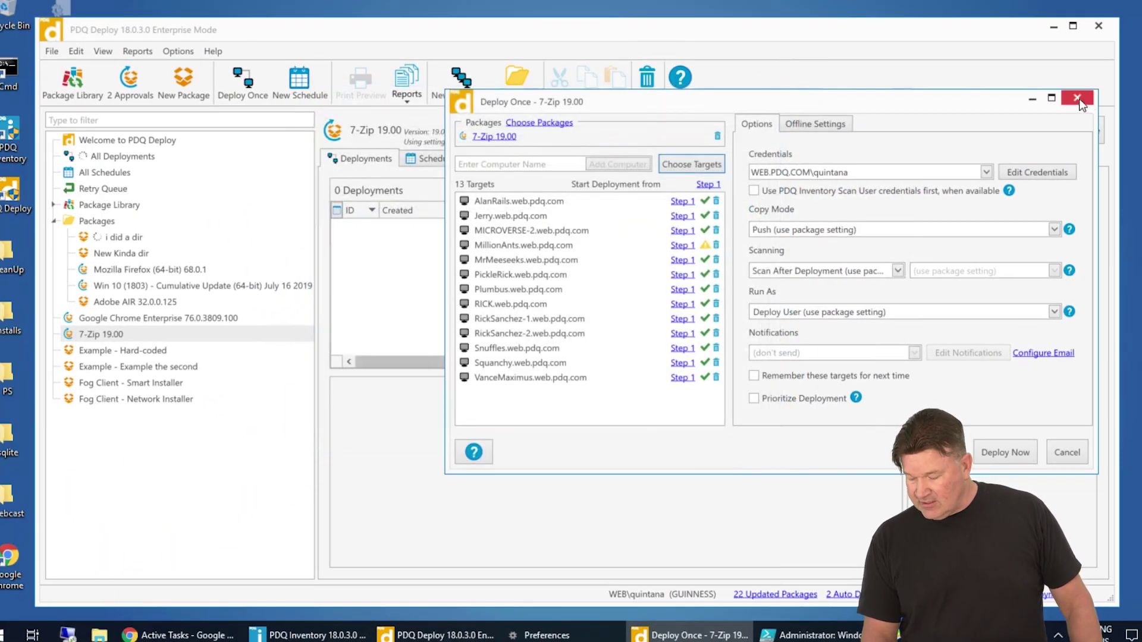
{"action": "left_click", "coordinate": [1077, 97]}
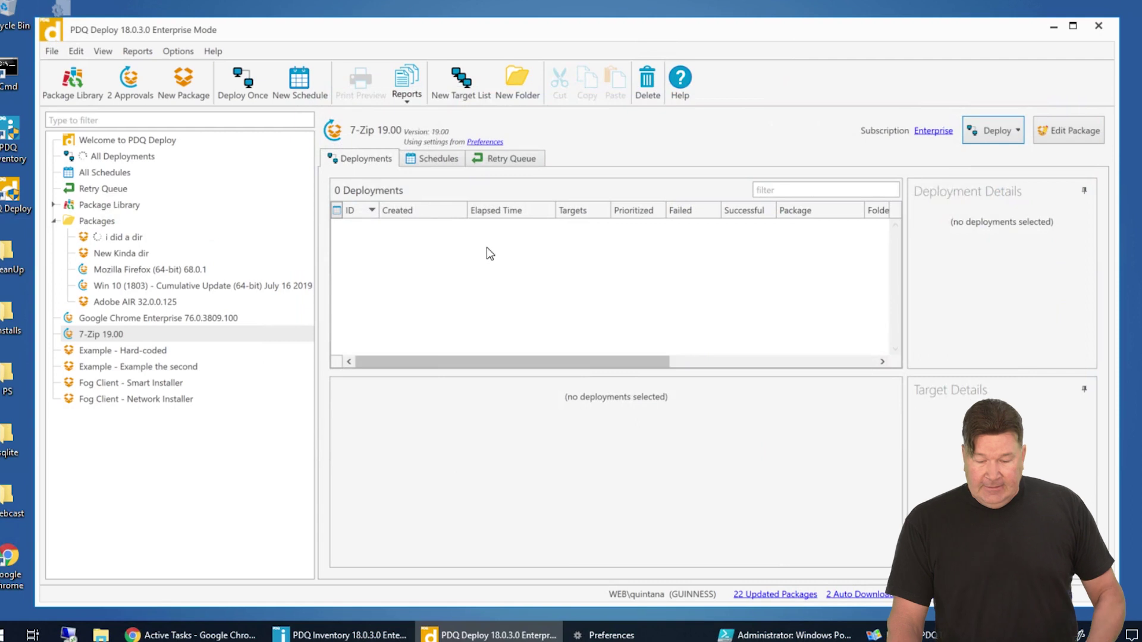
{"action": "left_click", "coordinate": [213, 51]}
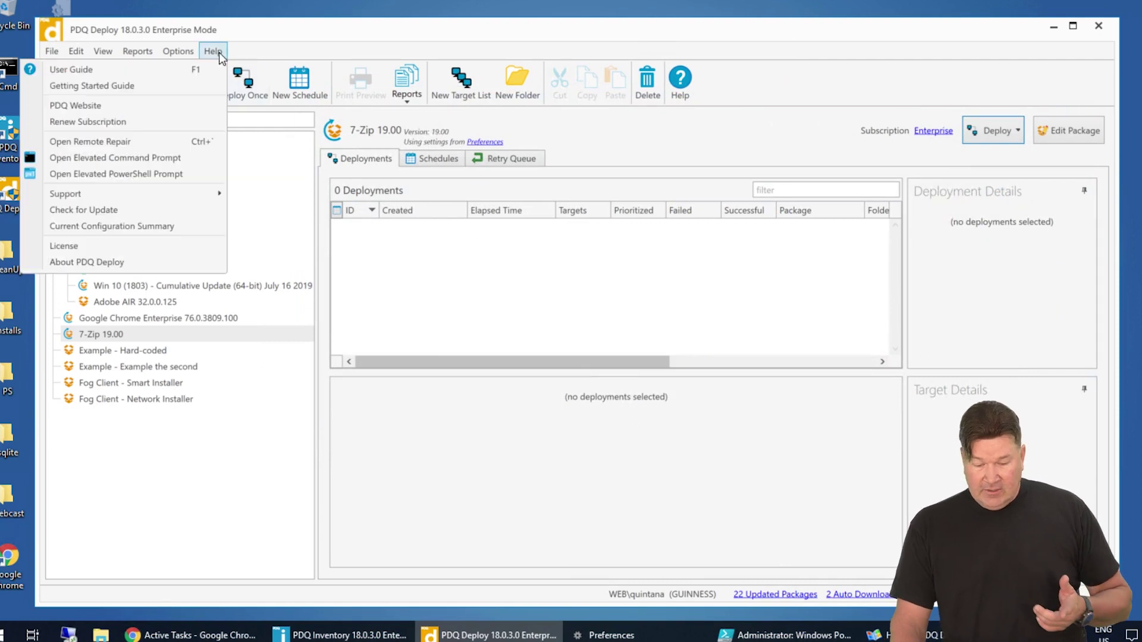
{"action": "left_click", "coordinate": [63, 245]}
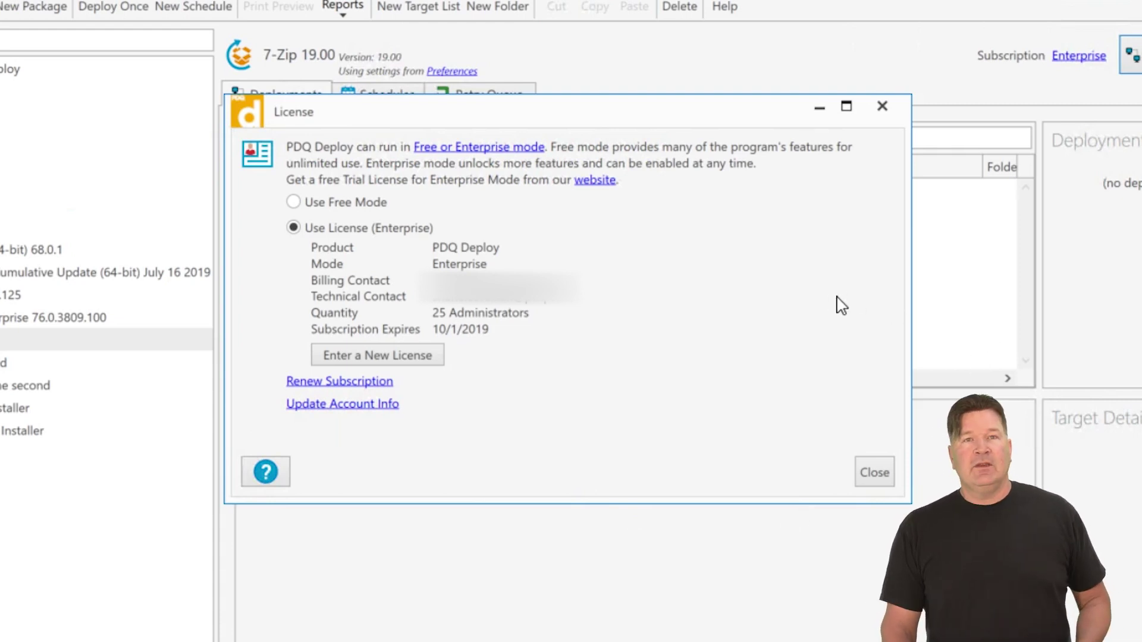
{"action": "left_click", "coordinate": [871, 472]}
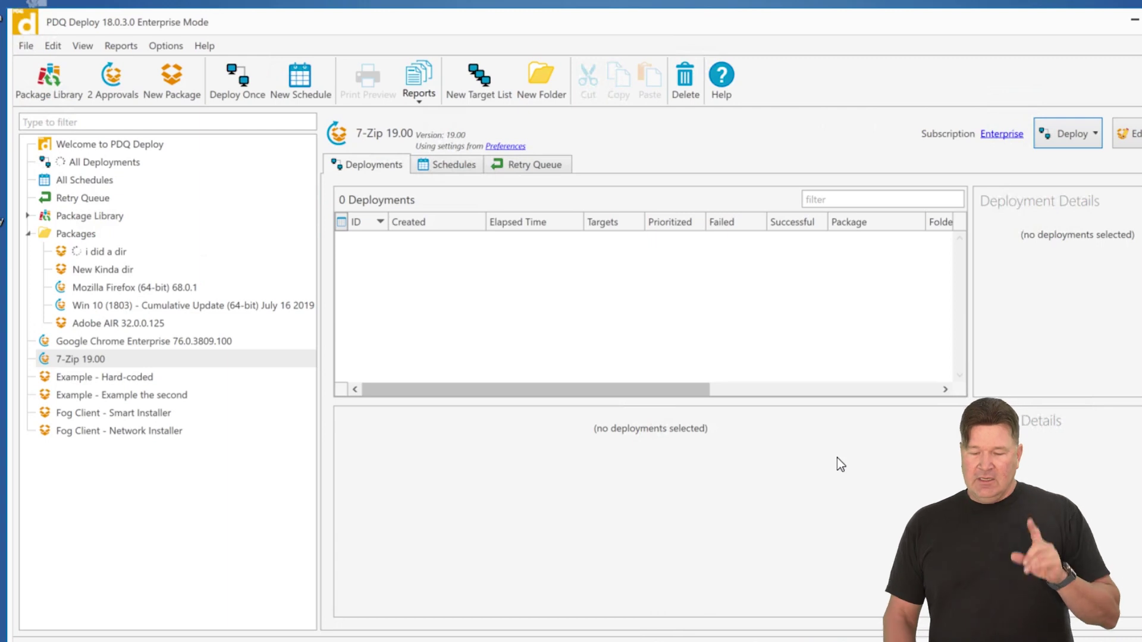
{"action": "left_click", "coordinate": [176, 45]}
{"action": "left_click", "coordinate": [84, 165]}
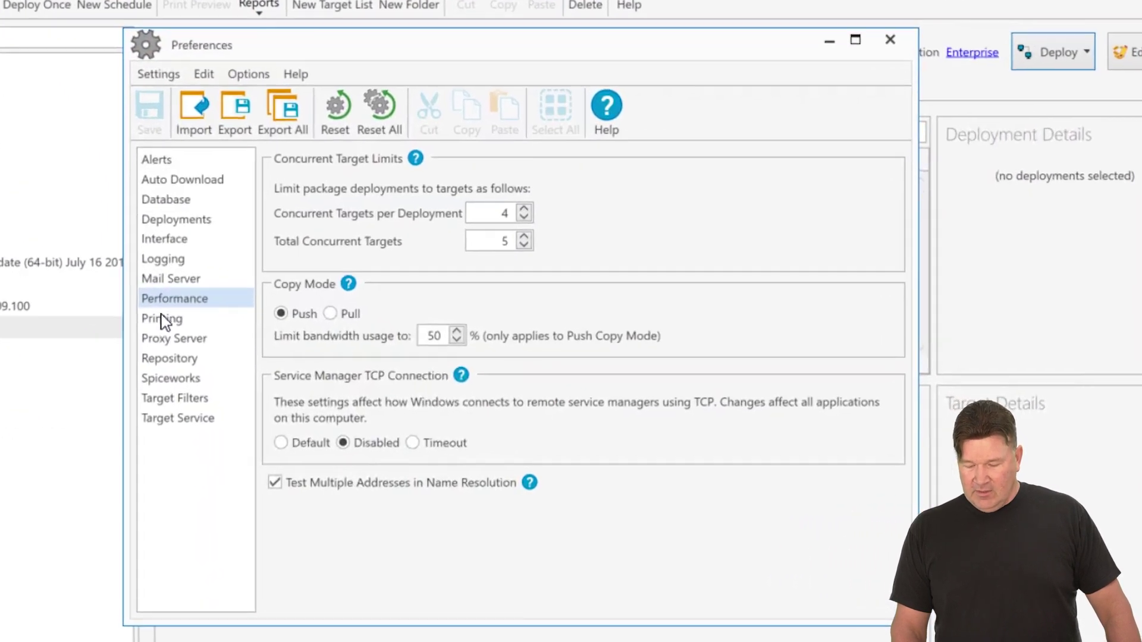
{"action": "left_click", "coordinate": [152, 255]}
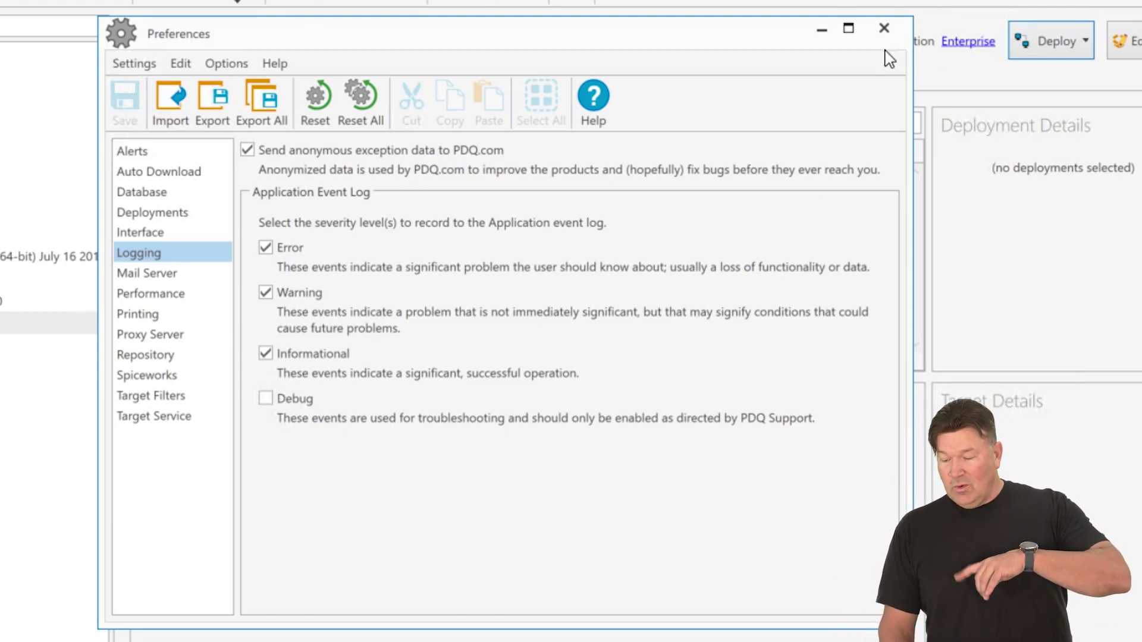
{"action": "left_click", "coordinate": [882, 29]}
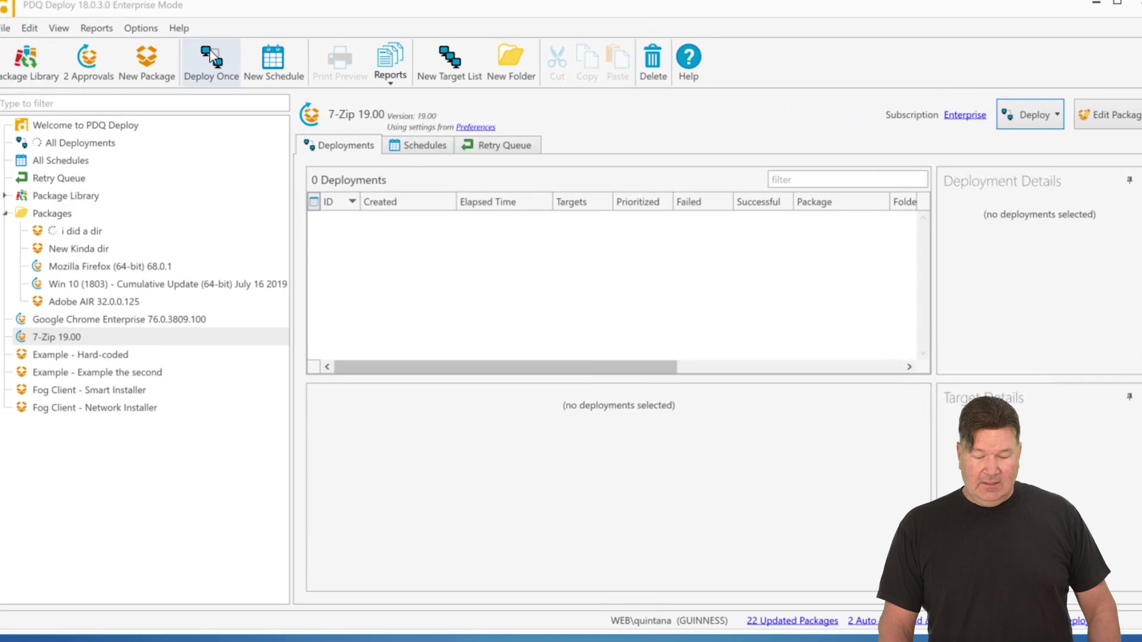
- Raise a Test Exception from the About PDQ Deploy version text and start a support ticket for it
{"action": "left_click", "coordinate": [220, 54]}
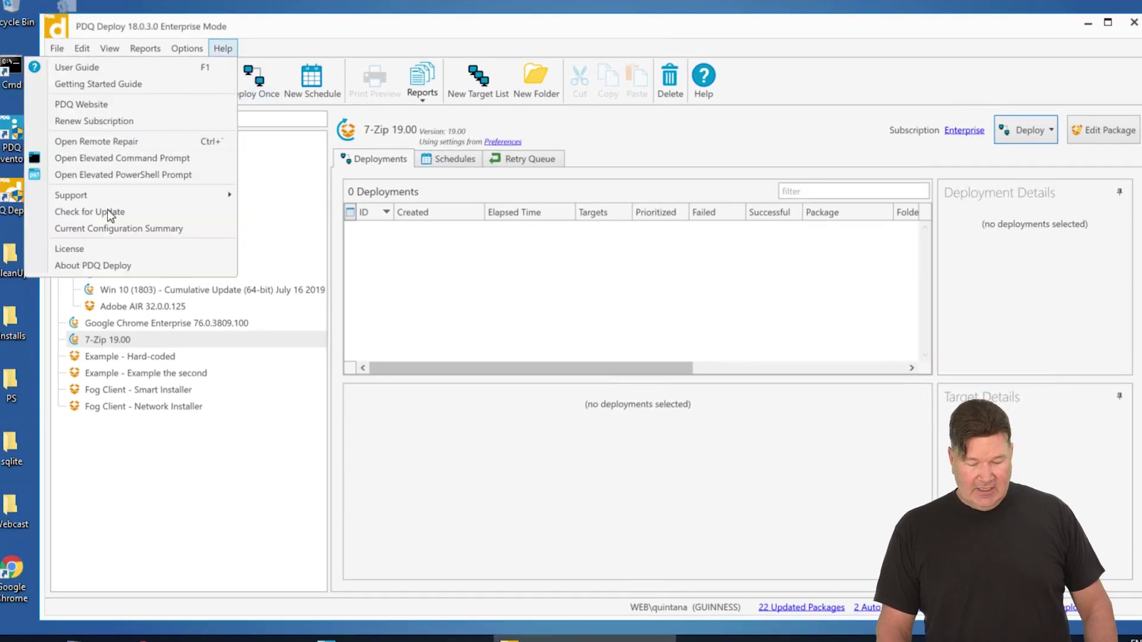
{"action": "left_click", "coordinate": [96, 265]}
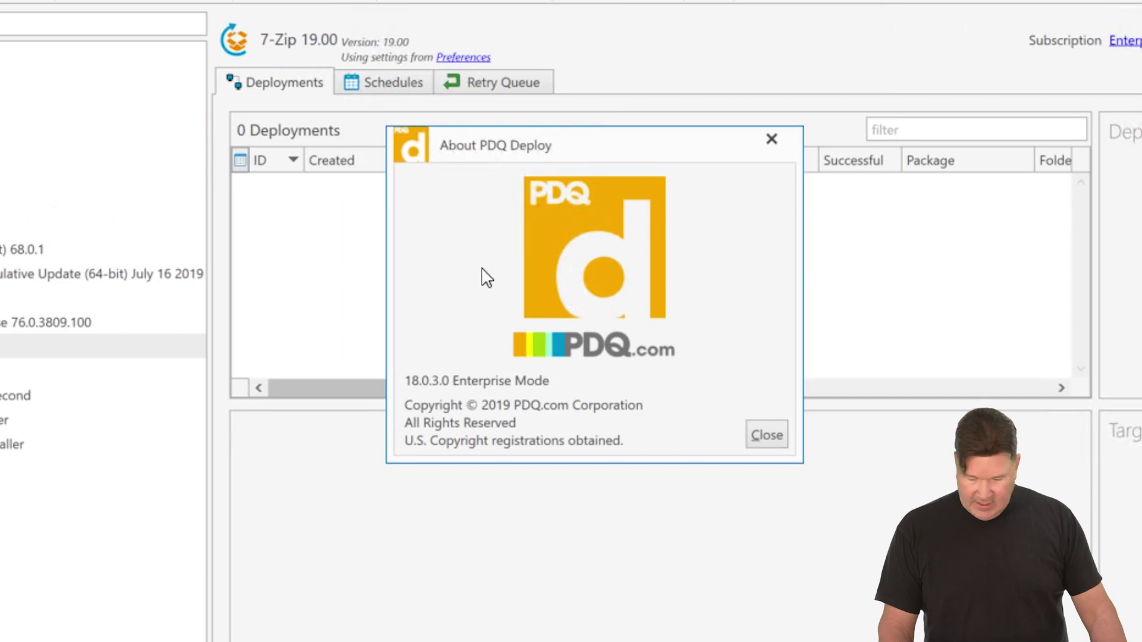
{"action": "double_click", "coordinate": [454, 384]}
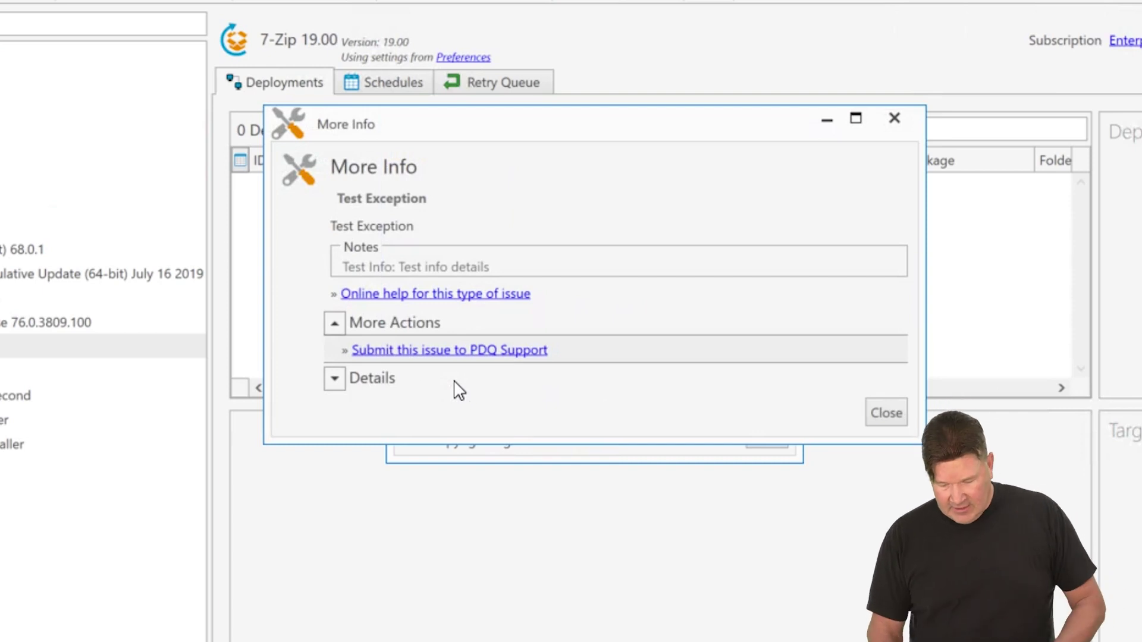
{"action": "left_click", "coordinate": [439, 352]}
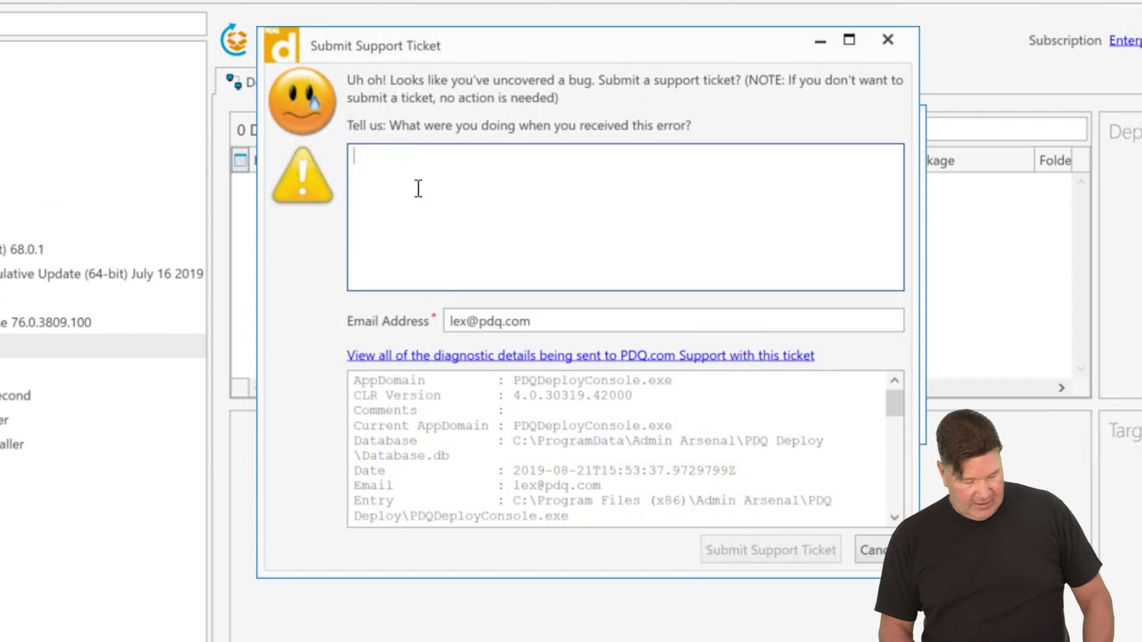
- Describe the issue as 'i did a dir', replace the contact e-mail, and submit the ticket
{"action": "type", "text": "i did "}
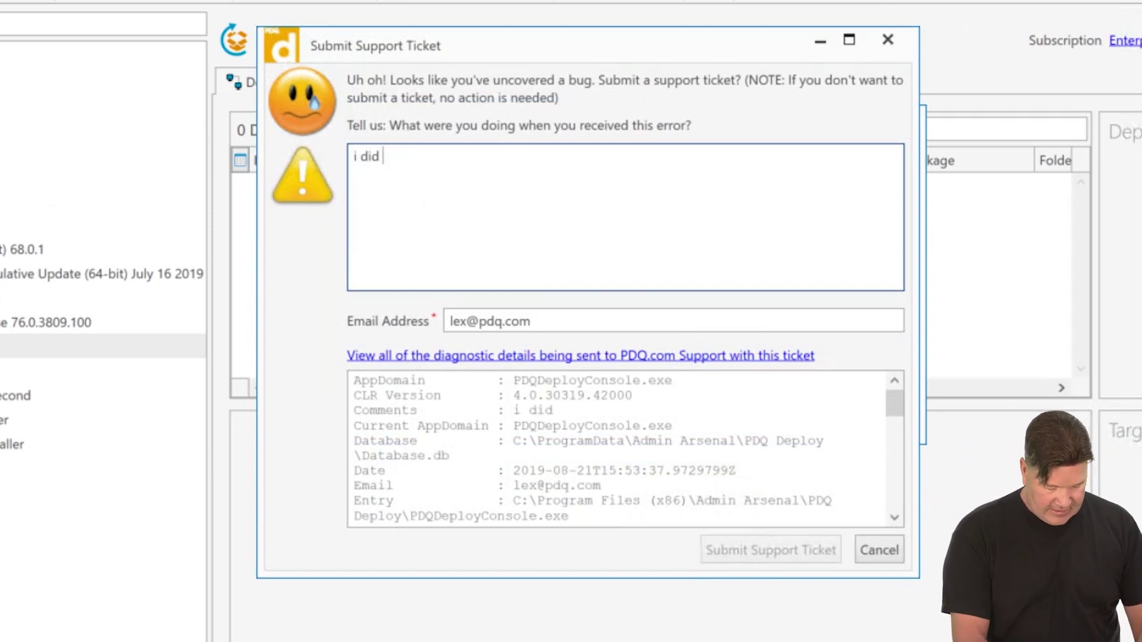
{"action": "type", "text": "a dir"}
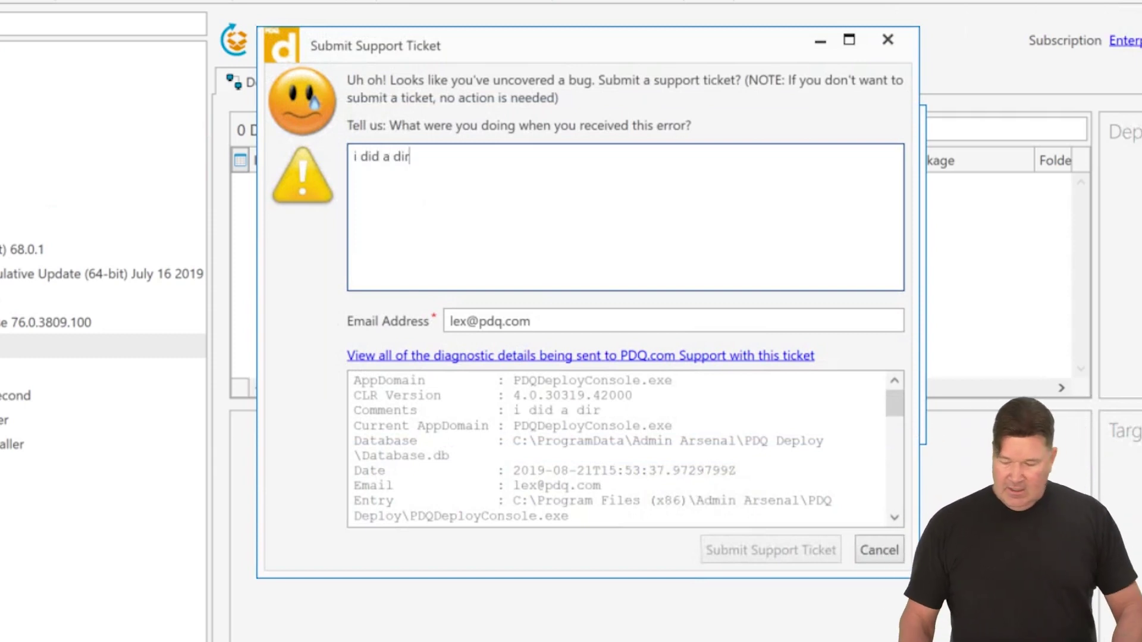
{"action": "double_click", "coordinate": [528, 315]}
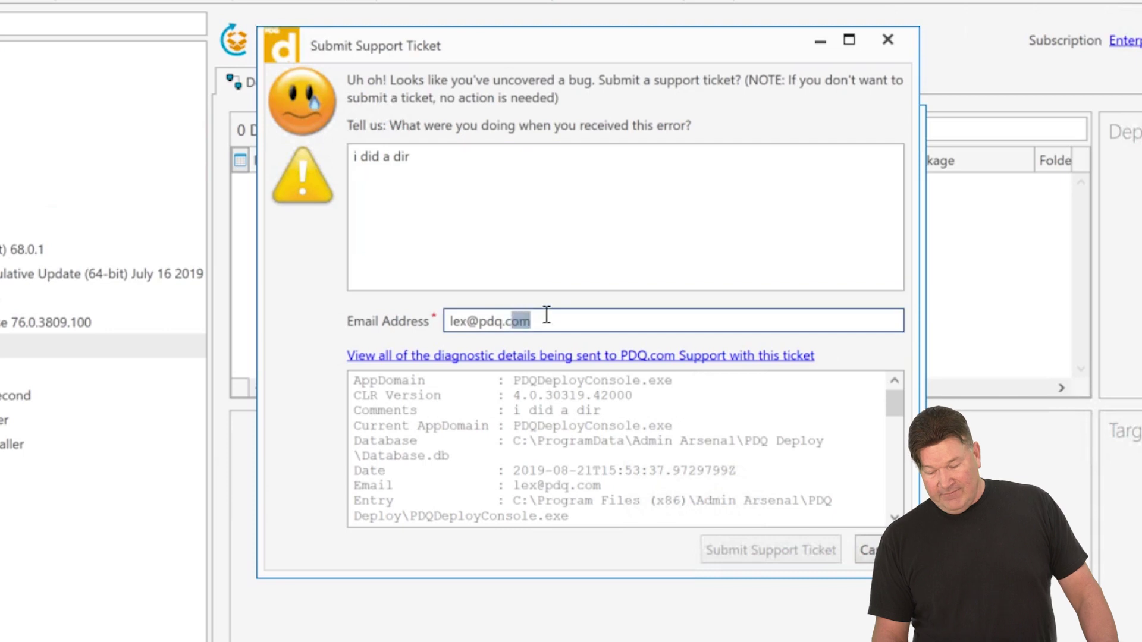
{"action": "left_click_drag", "start_coordinate": [546, 315], "coordinate": [374, 296]}
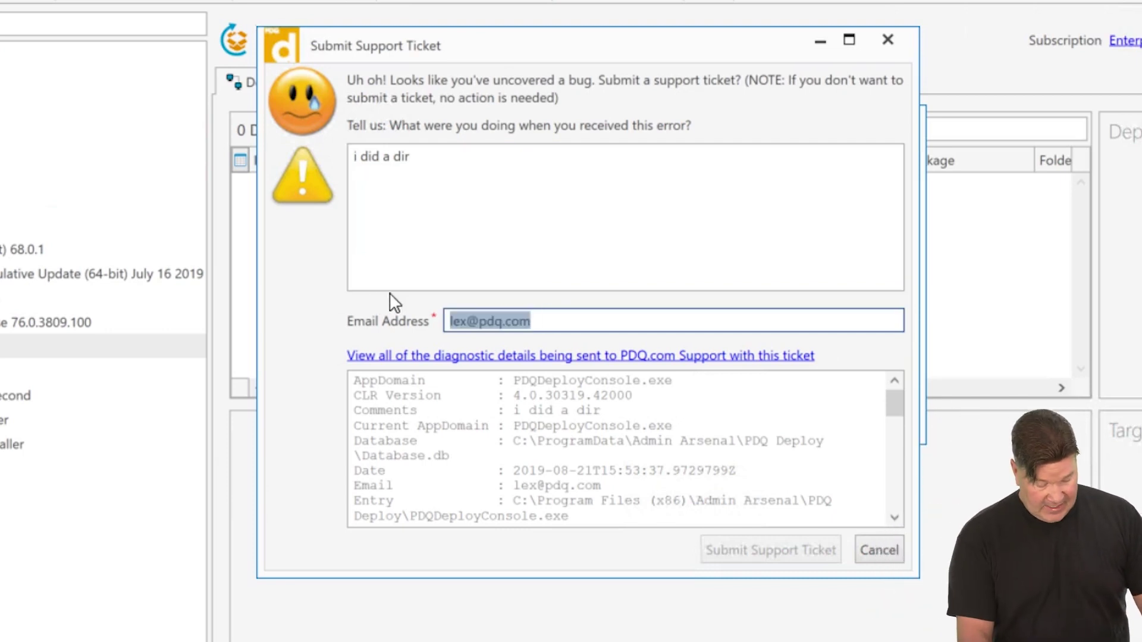
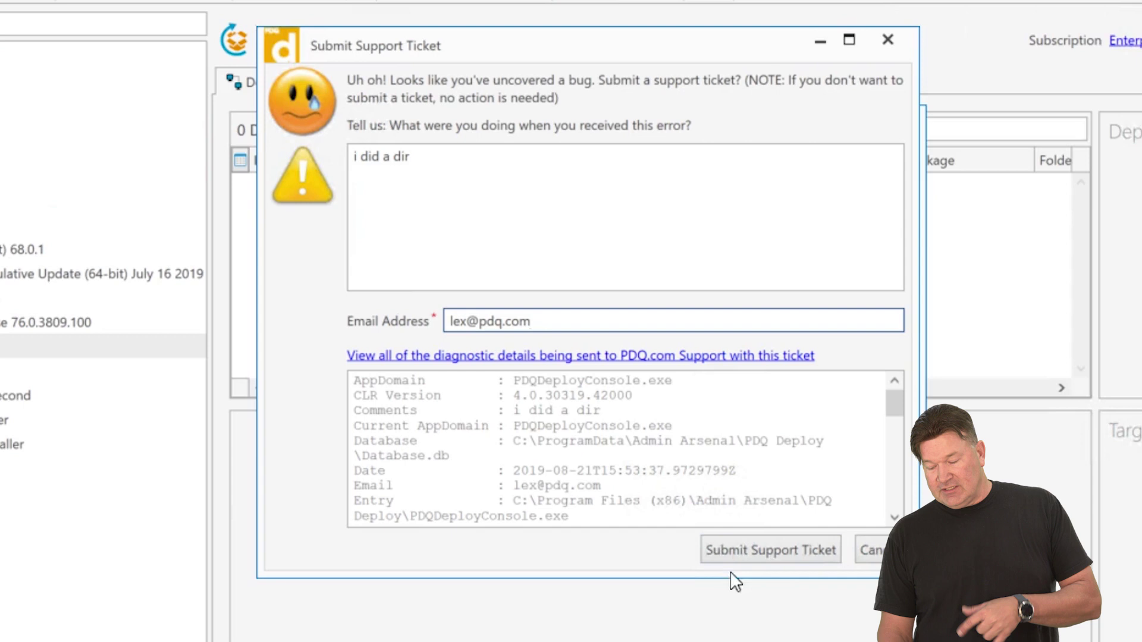
{"action": "left_click", "coordinate": [763, 552]}
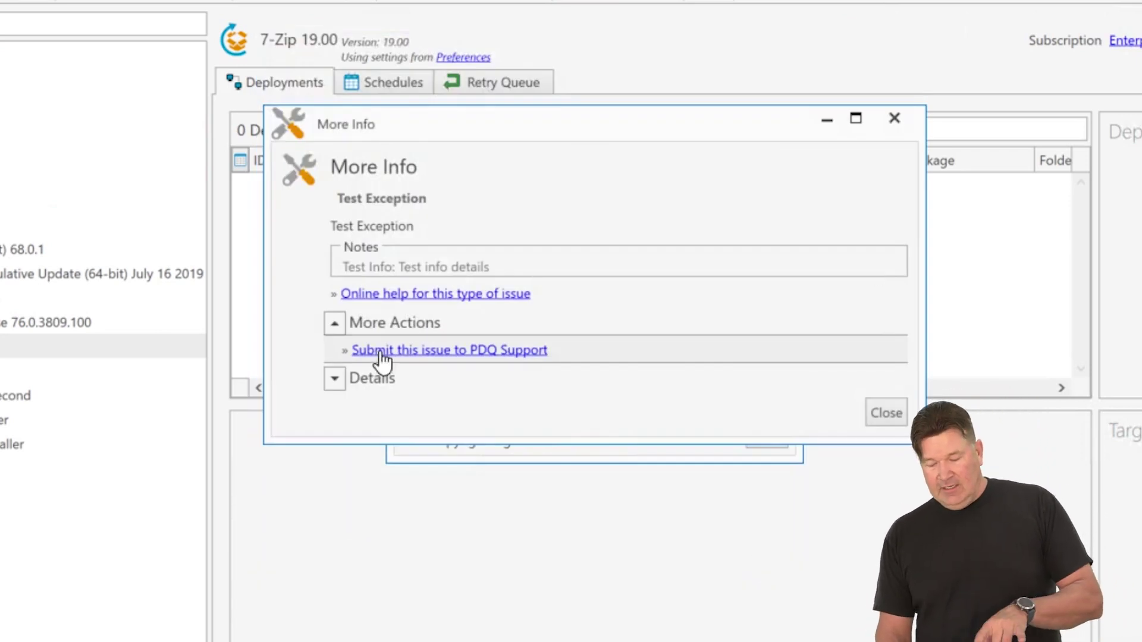
- Close the More Info and About PDQ Deploy dialogs
{"action": "left_click", "coordinate": [419, 351]}
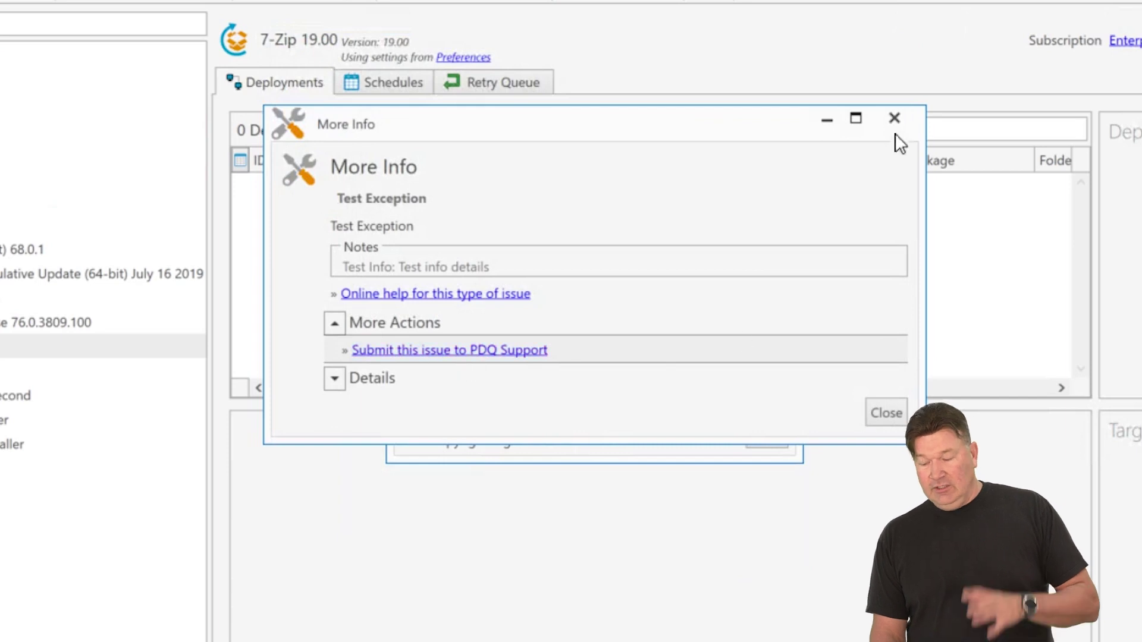
{"action": "left_click", "coordinate": [894, 119]}
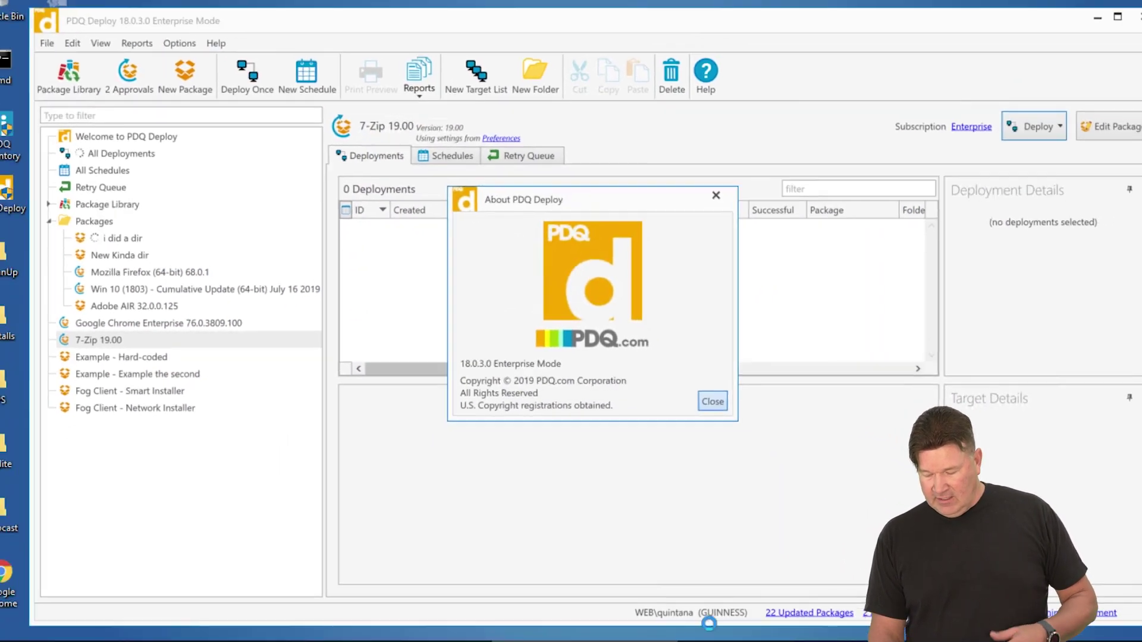
{"action": "left_click", "coordinate": [766, 435]}
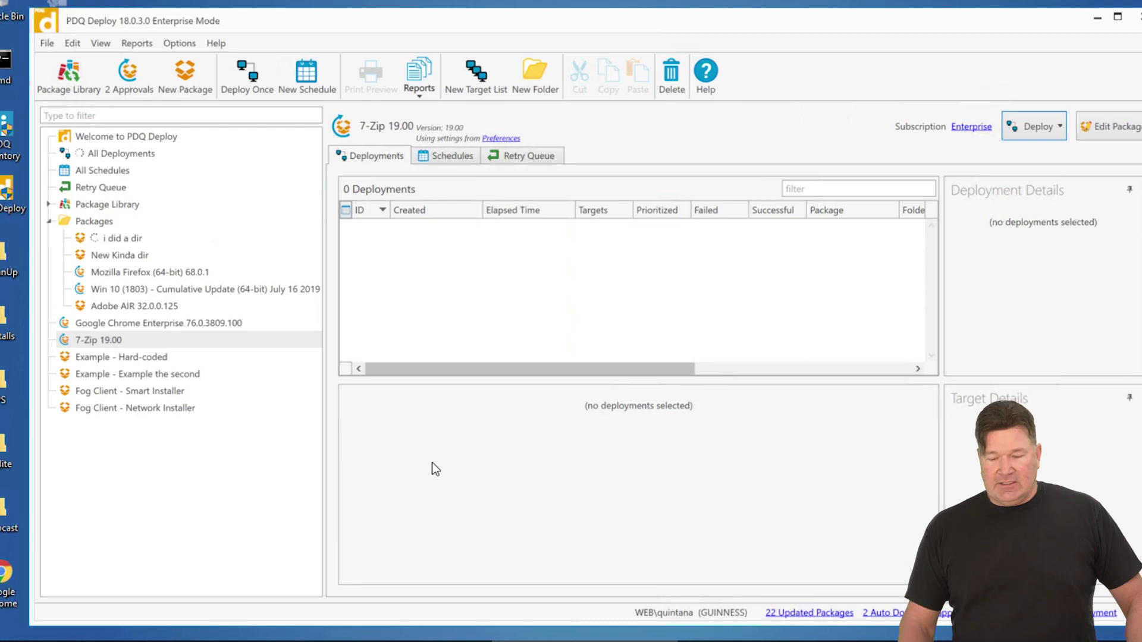
- In Preferences > Alerts, switch update alerts from the Beta Channel to the Release Channel
{"action": "left_click", "coordinate": [187, 47]}
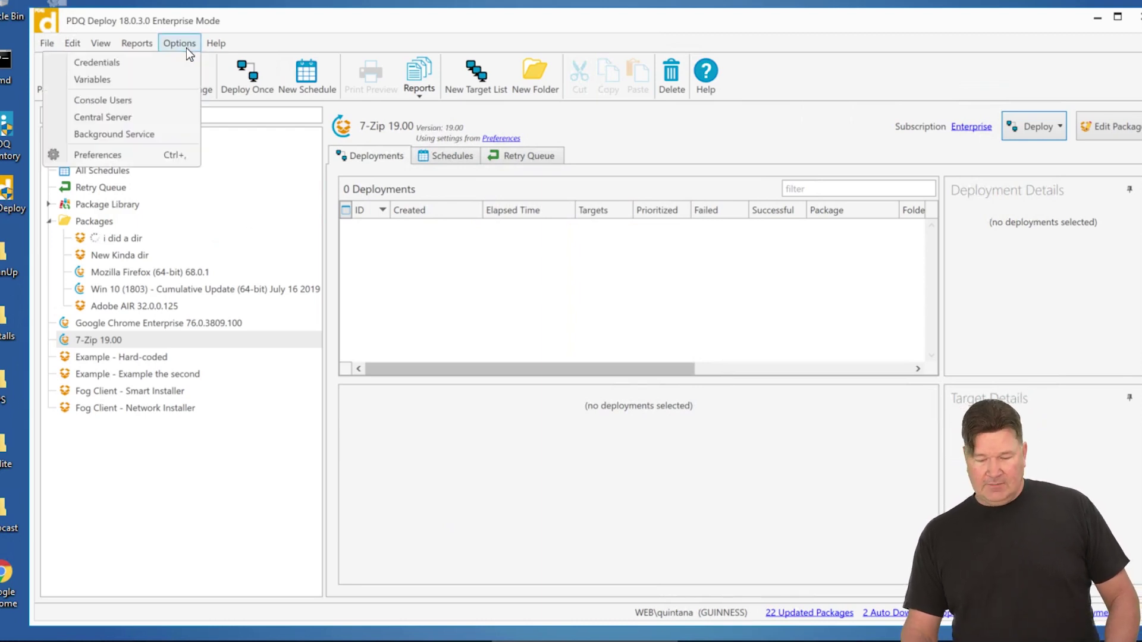
{"action": "left_click", "coordinate": [105, 156]}
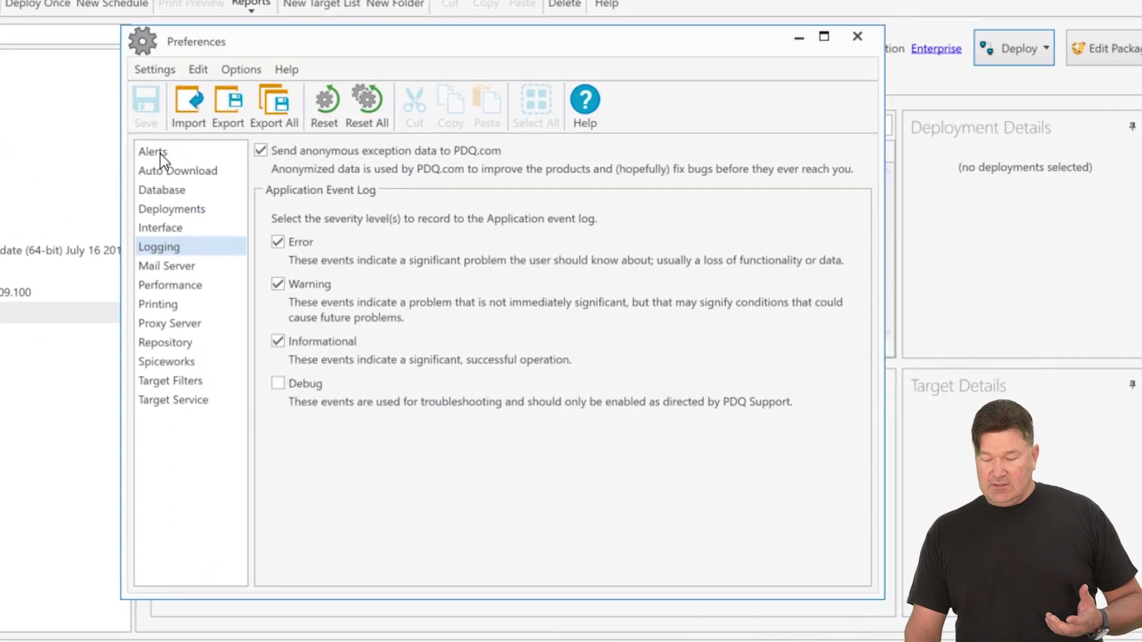
{"action": "left_click", "coordinate": [237, 178]}
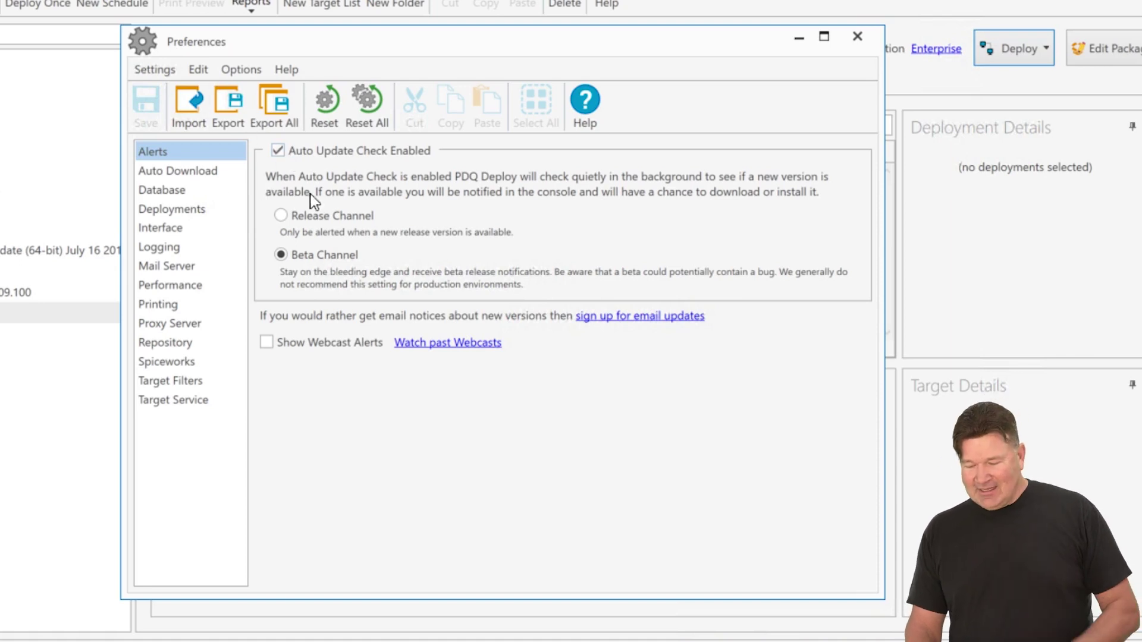
{"action": "left_click", "coordinate": [312, 219]}
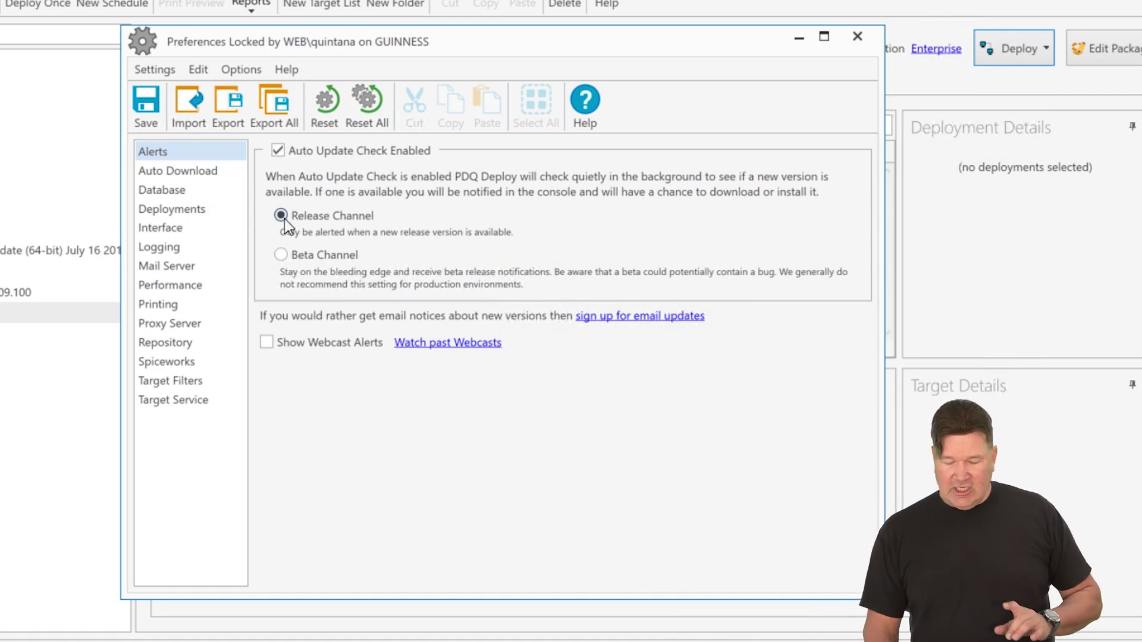
{"action": "left_click", "coordinate": [283, 257]}
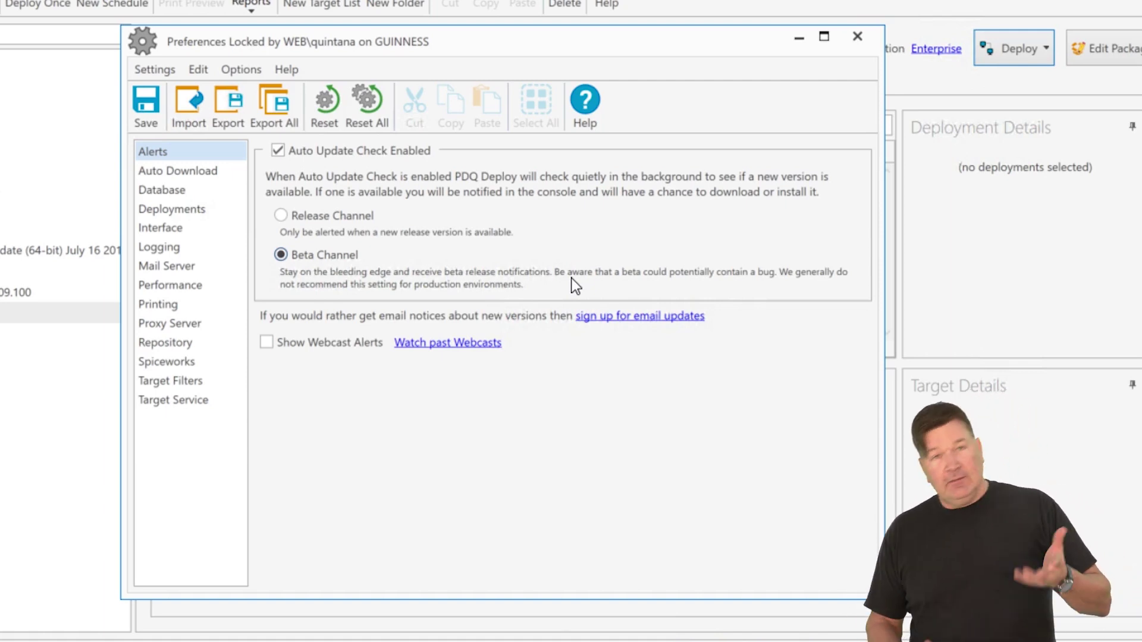
{"action": "left_click", "coordinate": [282, 215]}
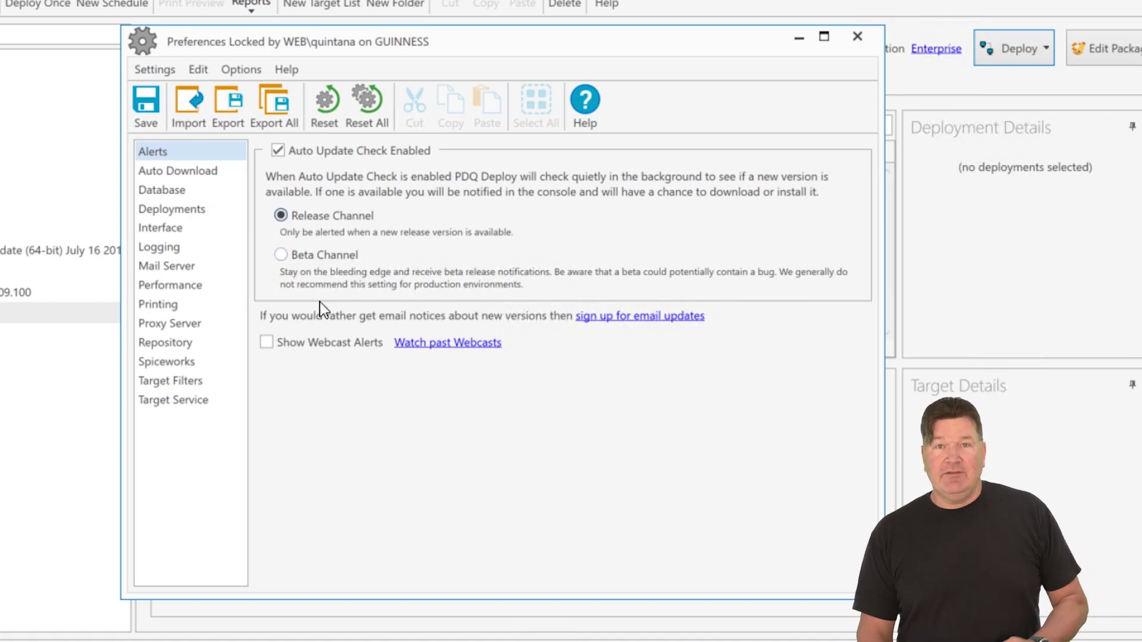